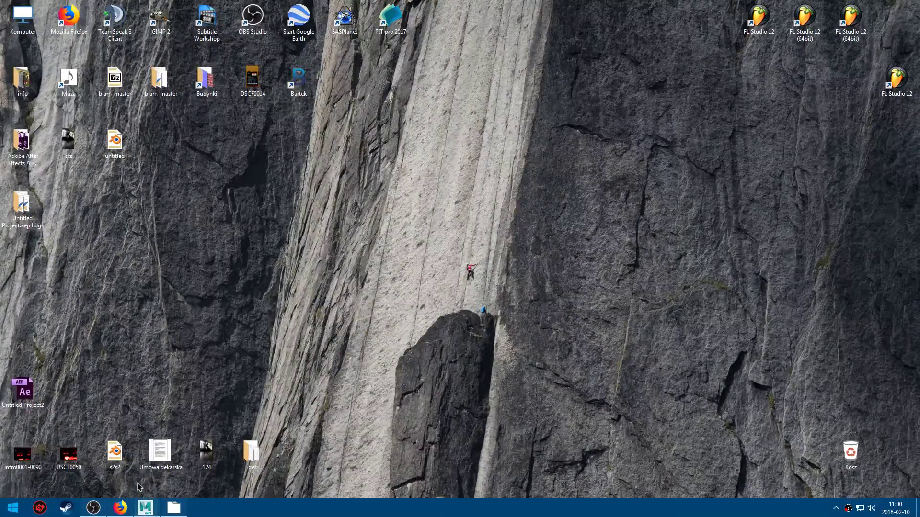
# Restore the Autodesk Maya 2017 window from the taskbar
pyautogui.click(145, 508)
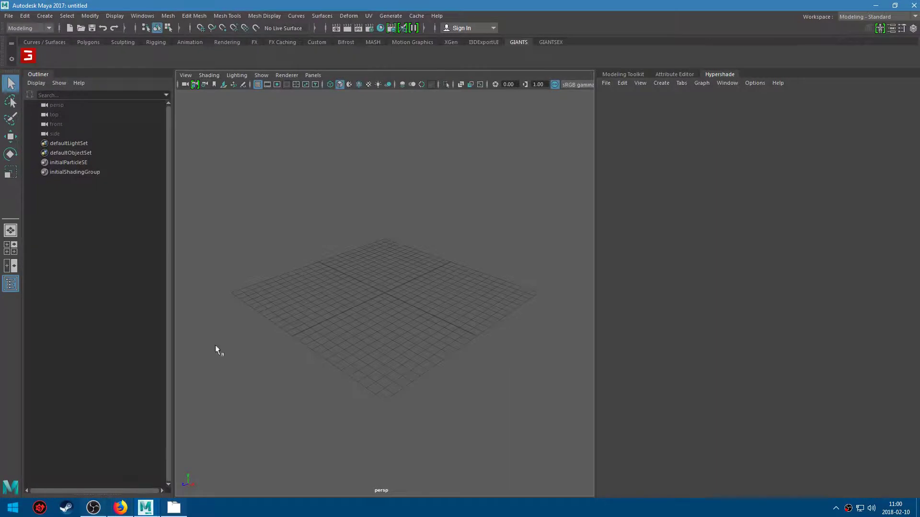
pyautogui.click(31, 57)
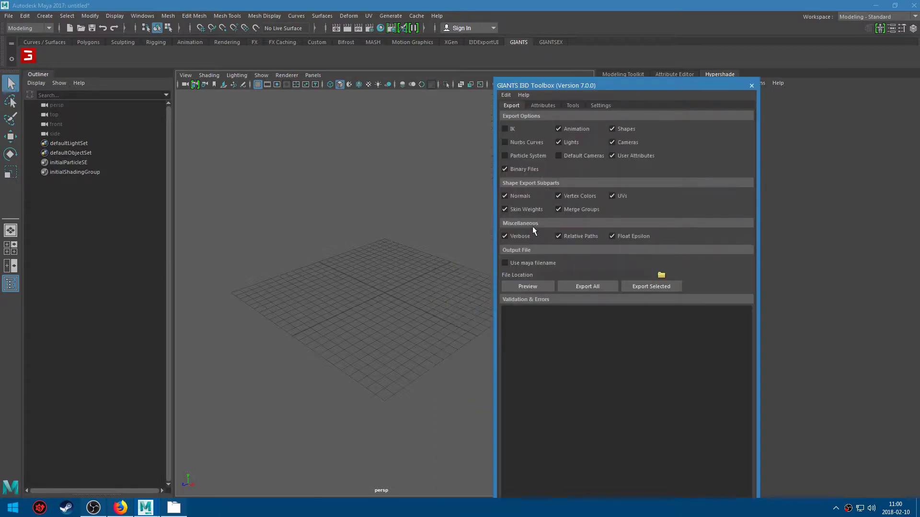
pyautogui.moveTo(600, 24); pyautogui.dragTo(599, 9)
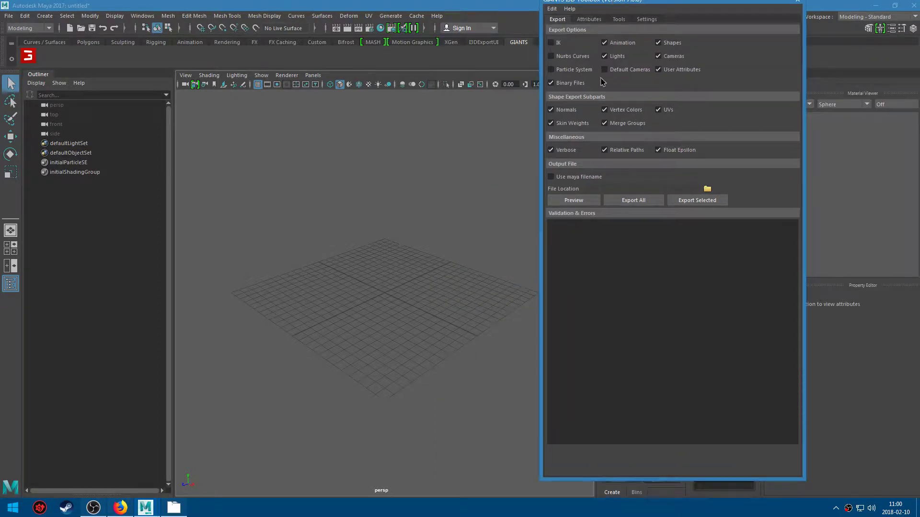
pyautogui.click(596, 30)
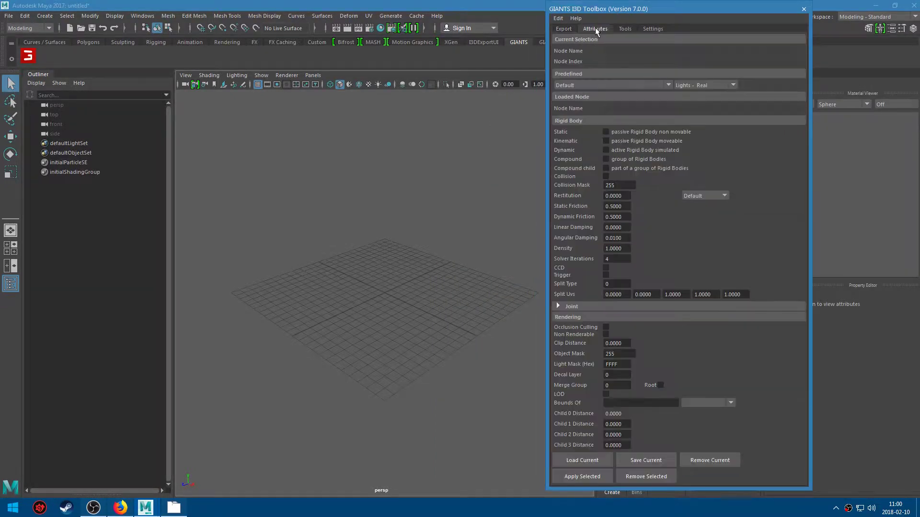
pyautogui.click(577, 87)
pyautogui.click(572, 106)
pyautogui.click(595, 85)
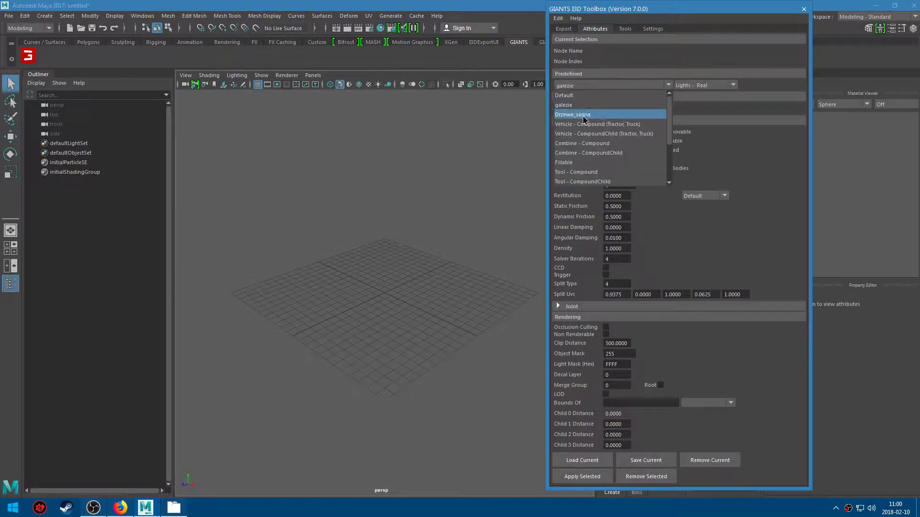
pyautogui.click(584, 117)
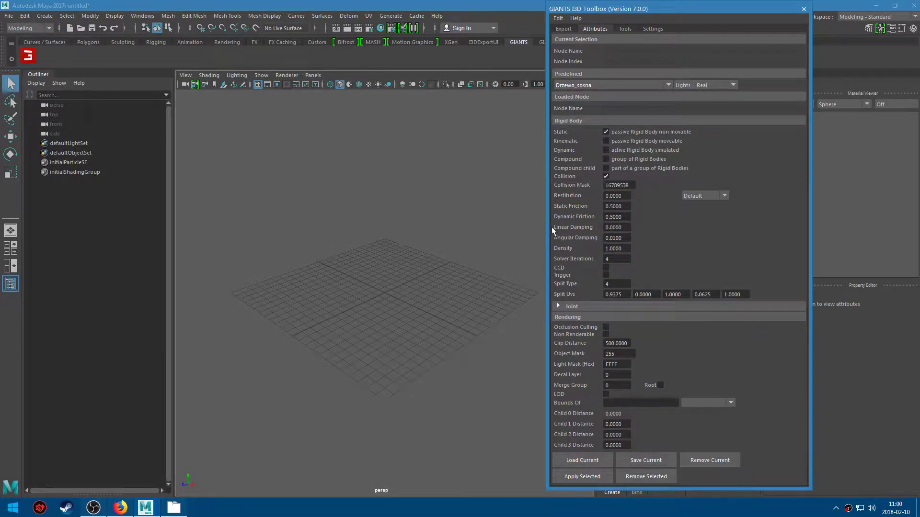
pyautogui.click(625, 292)
pyautogui.click(666, 294)
pyautogui.click(803, 8)
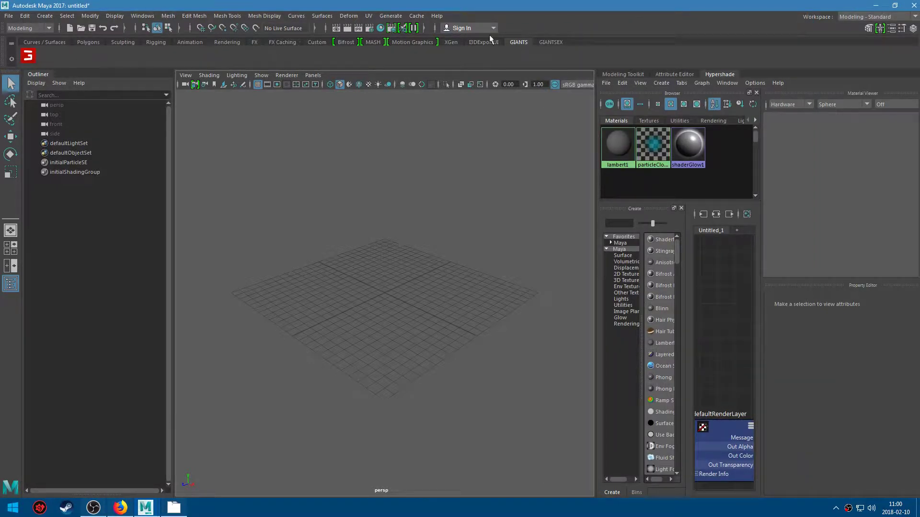
# In the Shelf Editor, select the scripts folder path in the GIANTS button's Python command
pyautogui.click(11, 59)
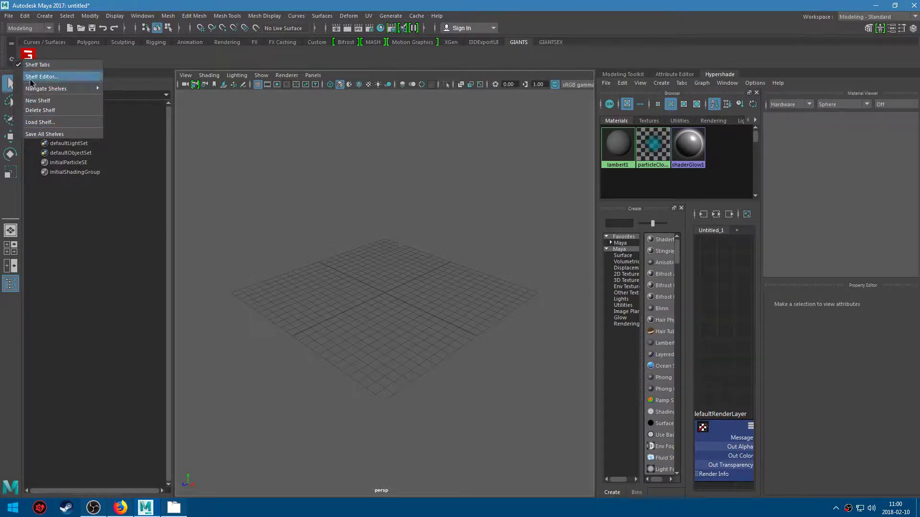
pyautogui.click(50, 78)
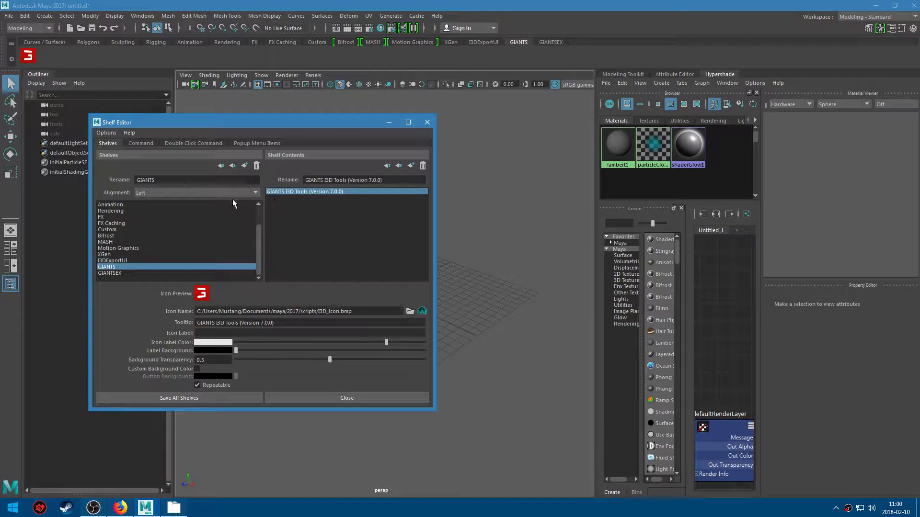
pyautogui.click(134, 144)
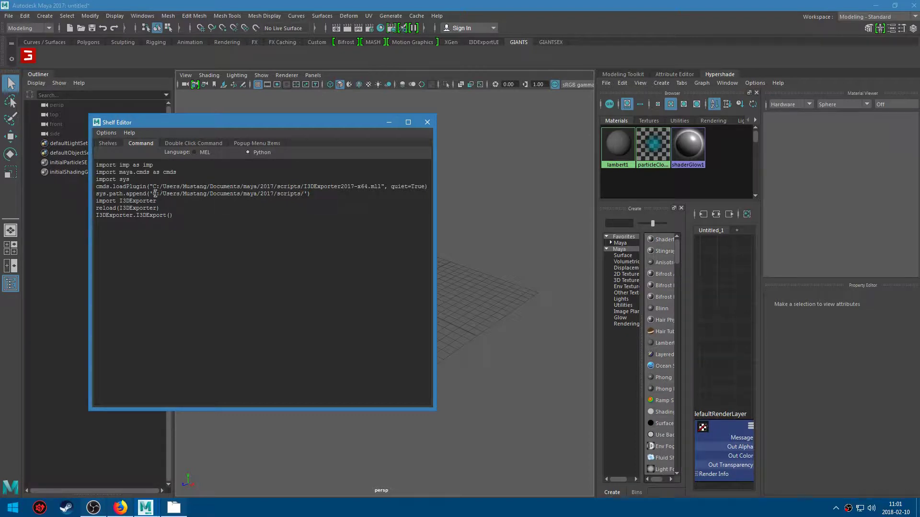
pyautogui.moveTo(153, 194); pyautogui.dragTo(300, 204)
pyautogui.hotkey('ctrl', 'c')
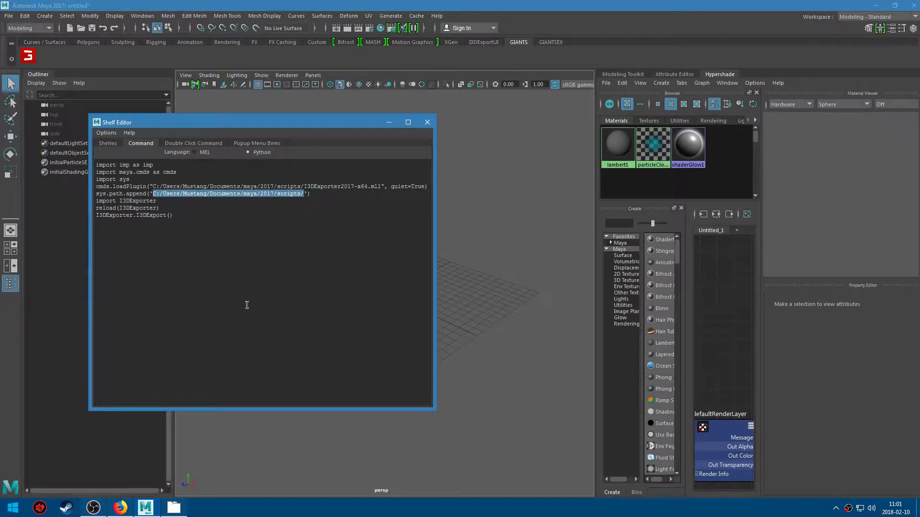
pyautogui.click(174, 508)
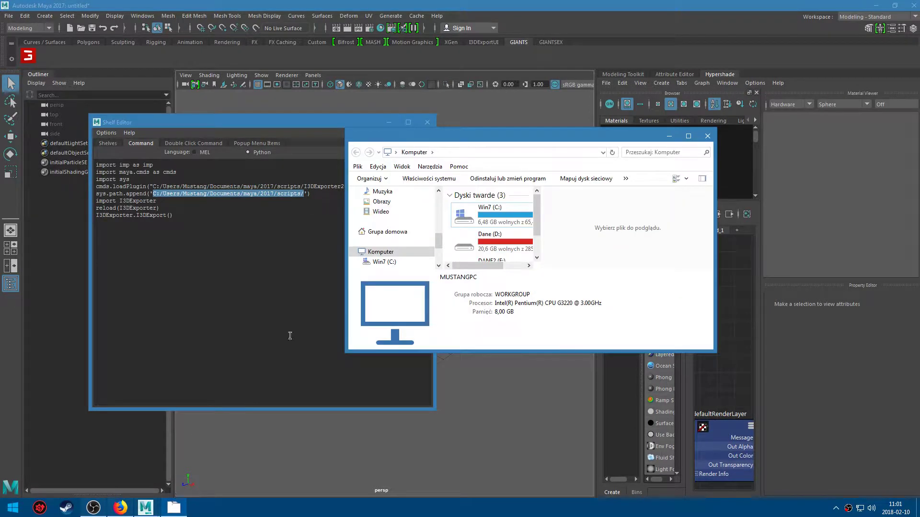
# Maximize File Explorer and go to the pasted maya/2017/scripts folder path
pyautogui.doubleClick(447, 143)
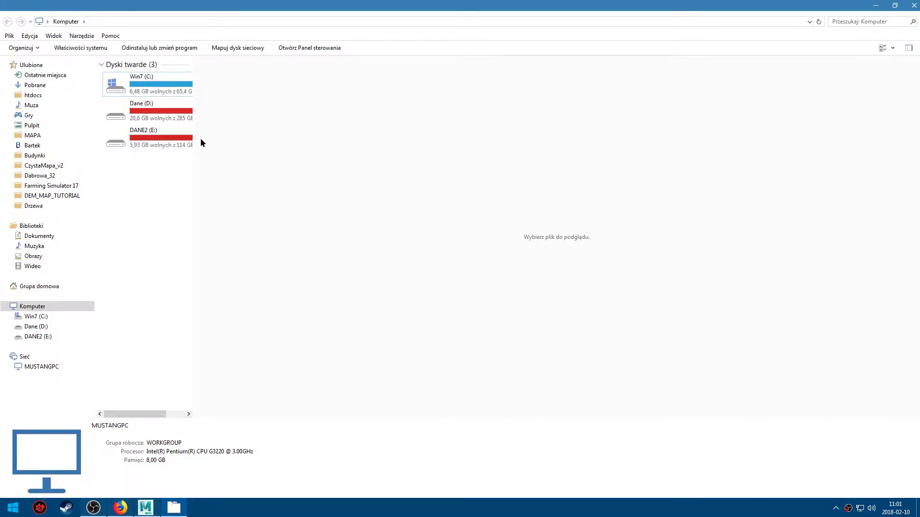
pyautogui.click(114, 22)
pyautogui.hotkey('ctrl', 'v')
pyautogui.press('Return')
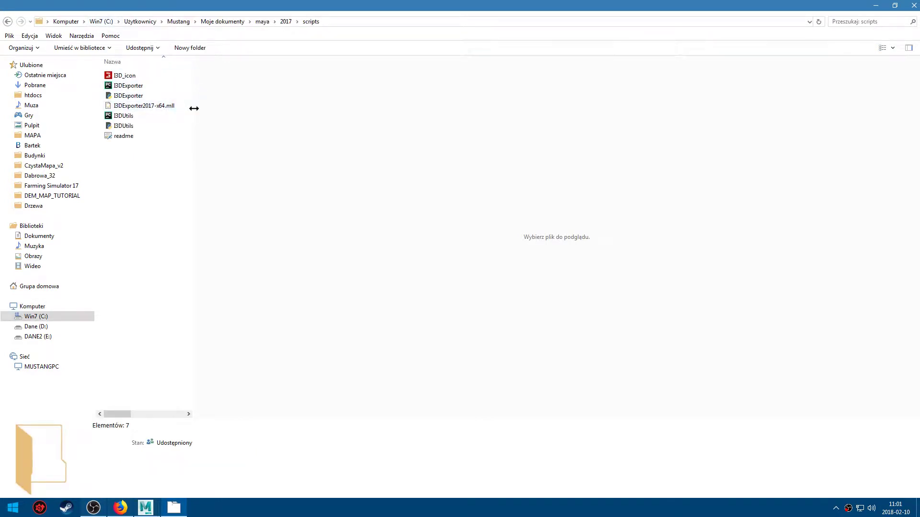
# Show the file details and open I3DExporter.py in Notepad++
pyautogui.moveTo(194, 108); pyautogui.dragTo(558, 128)
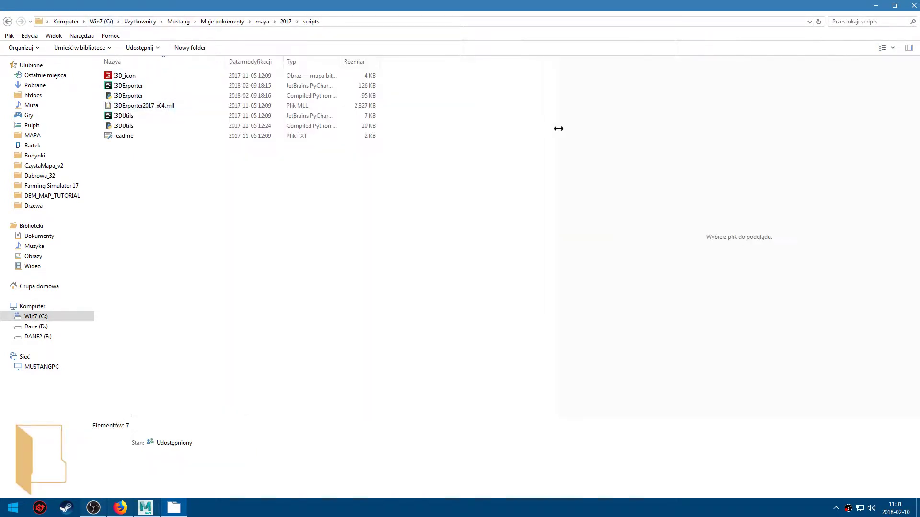
pyautogui.click(147, 88)
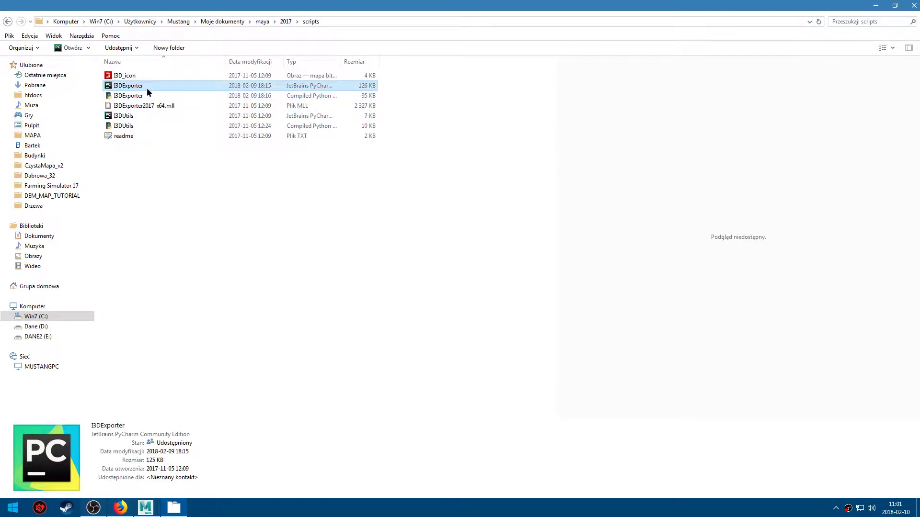
pyautogui.rightClick(141, 88)
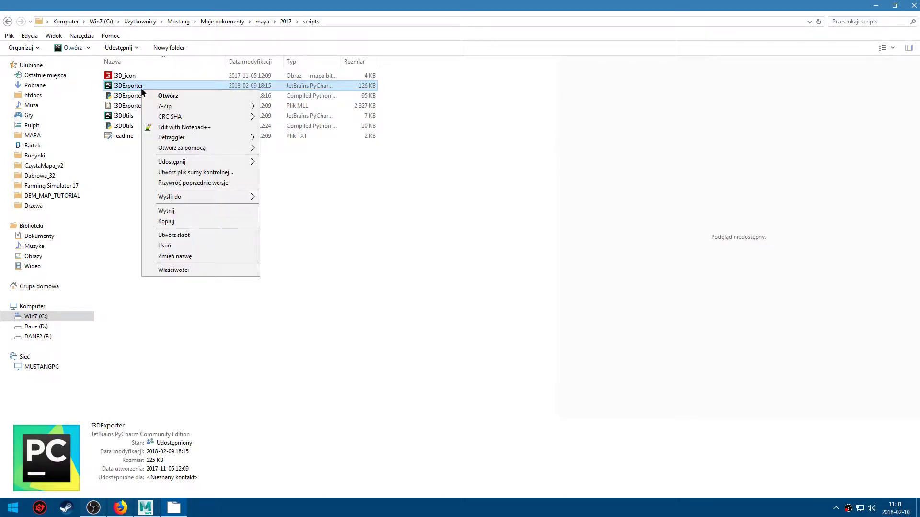
pyautogui.click(182, 128)
# Maximize Notepad++ and scroll I3DExporter.py to the SETTINGS_VEHICLE_ATTRIBUTES preset list
pyautogui.doubleClick(296, 8)
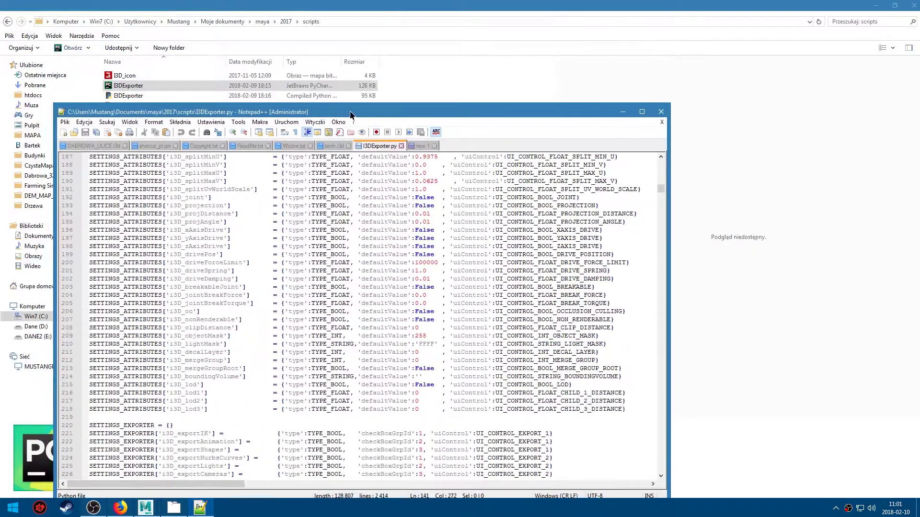
pyautogui.doubleClick(296, 119)
pyautogui.scroll(2, 464, 238)
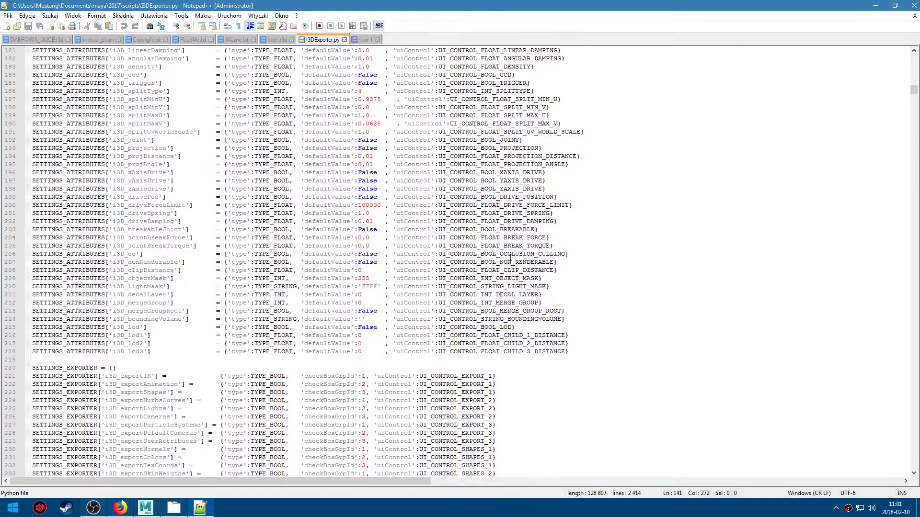
pyautogui.scroll(5, 511, 258)
pyautogui.scroll(3, 511, 258)
pyautogui.scroll(8, 511, 258)
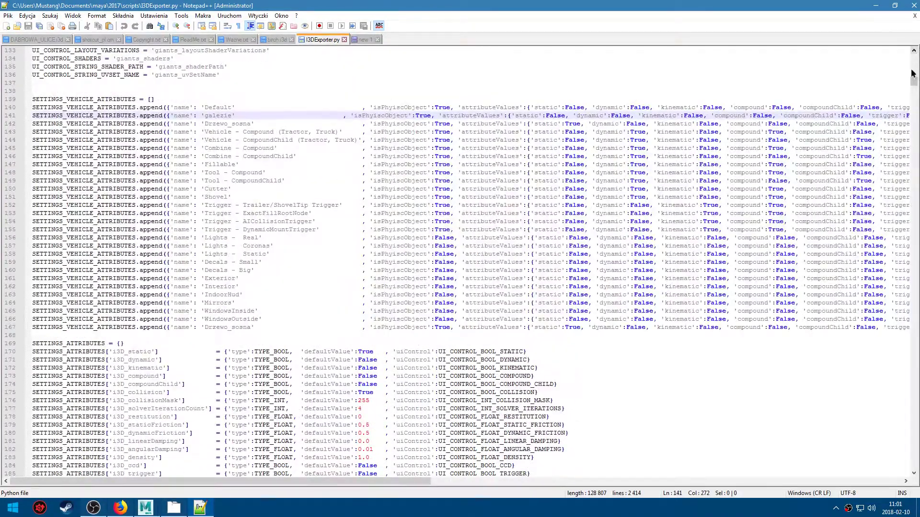
pyautogui.moveTo(913, 77); pyautogui.dragTo(912, 55)
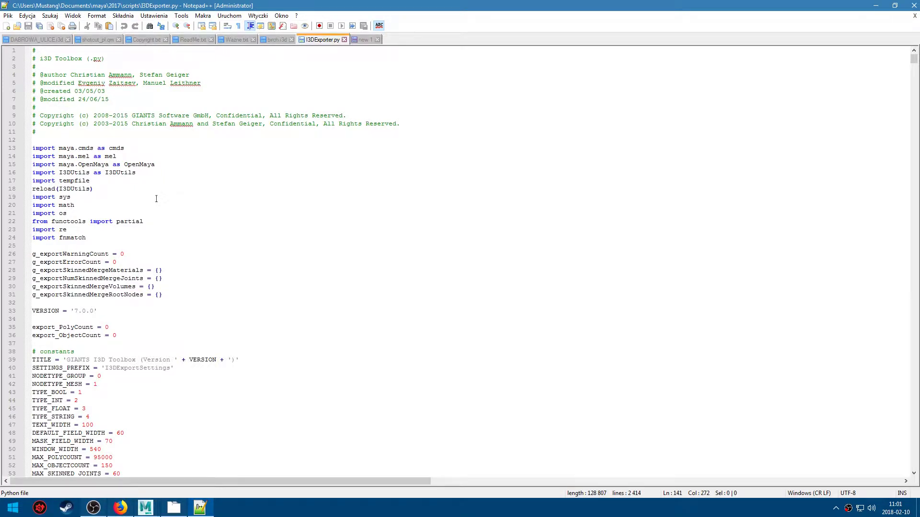
pyautogui.scroll(-7, 156, 199)
pyautogui.scroll(-13, 155, 196)
pyautogui.scroll(-11, 154, 194)
pyautogui.scroll(-9, 153, 192)
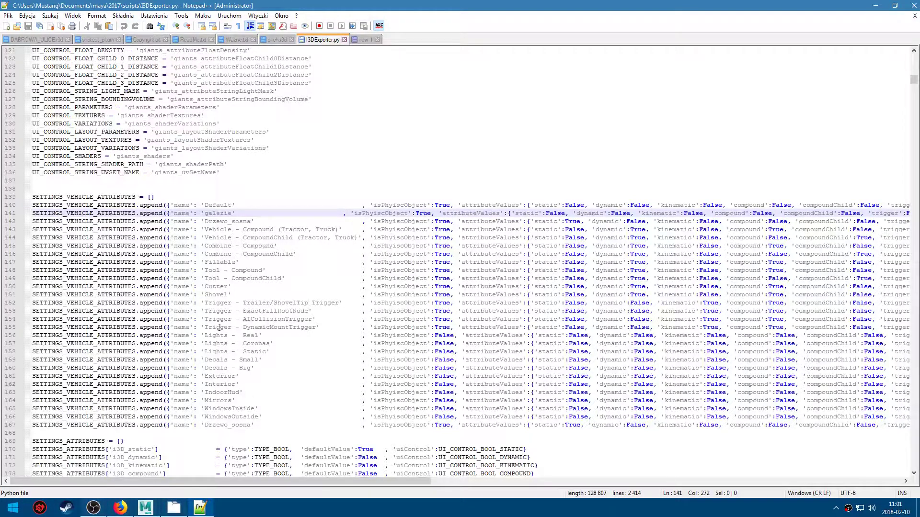
# Search the script for 'cutter' to locate the preset entries
pyautogui.hotkey('ctrl', 'f')
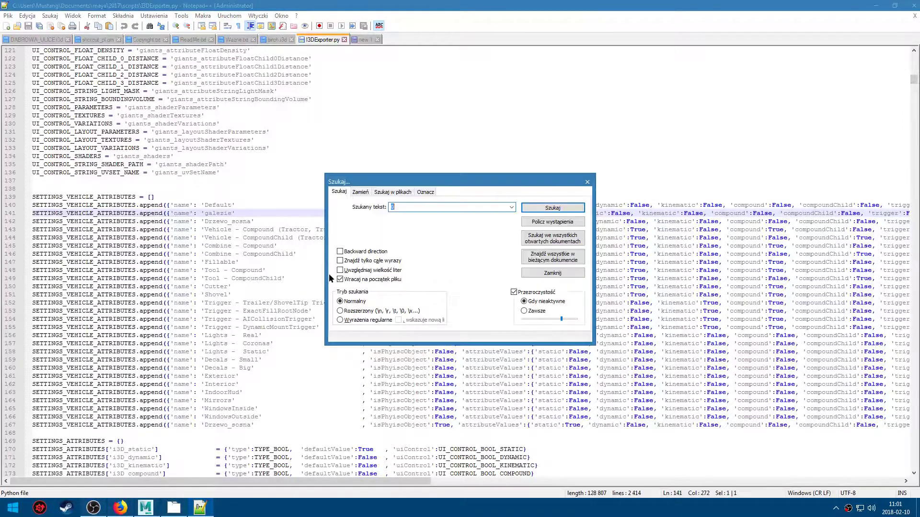
pyautogui.write('cutt')
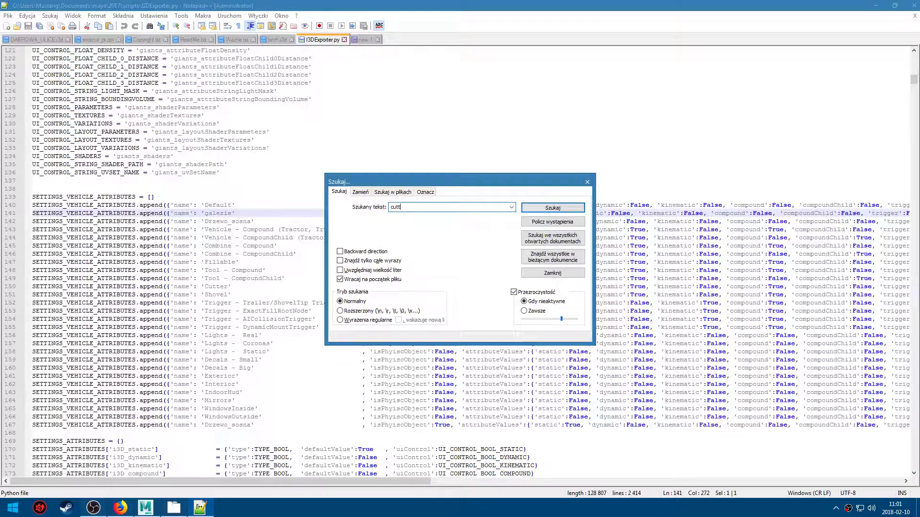
pyautogui.write('er')
pyautogui.press('Return')
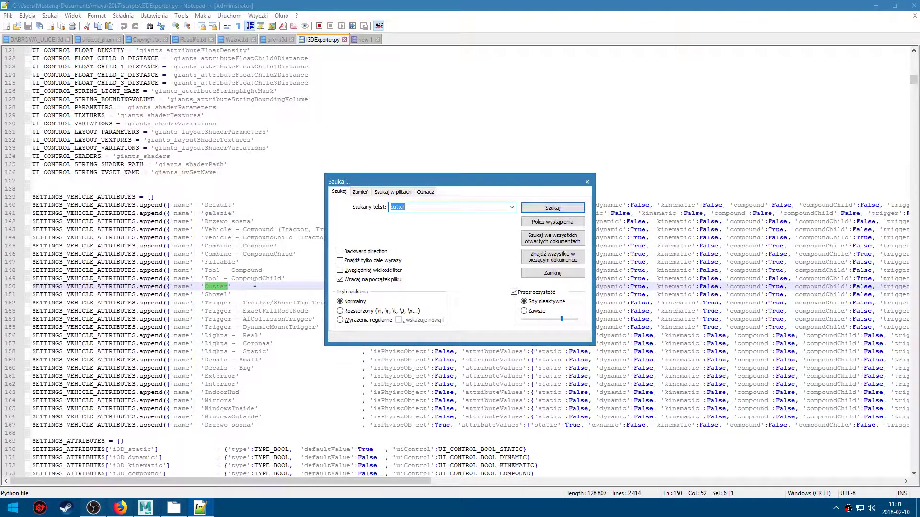
pyautogui.click(588, 182)
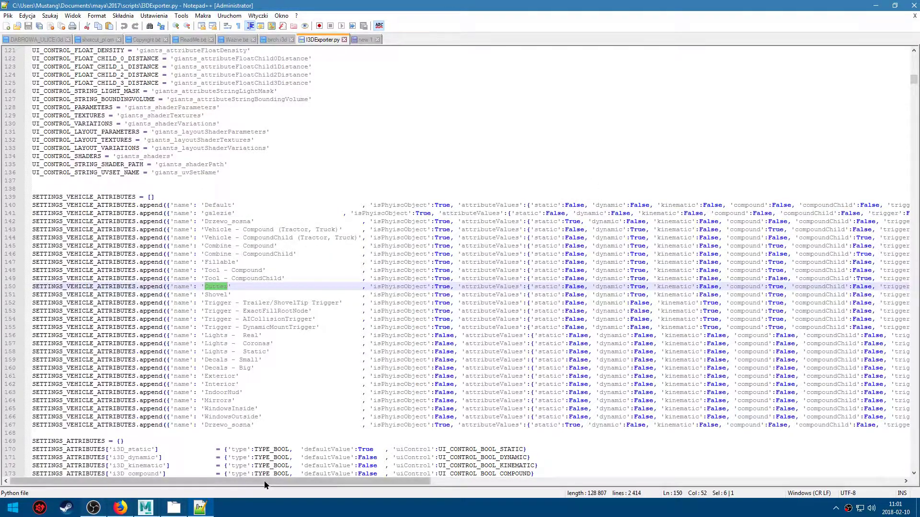
# Duplicate the Drzewo_sosna preset line 167 and rename the copy to TUTORIAL
pyautogui.moveTo(263, 481); pyautogui.dragTo(632, 481)
pyautogui.click(588, 426)
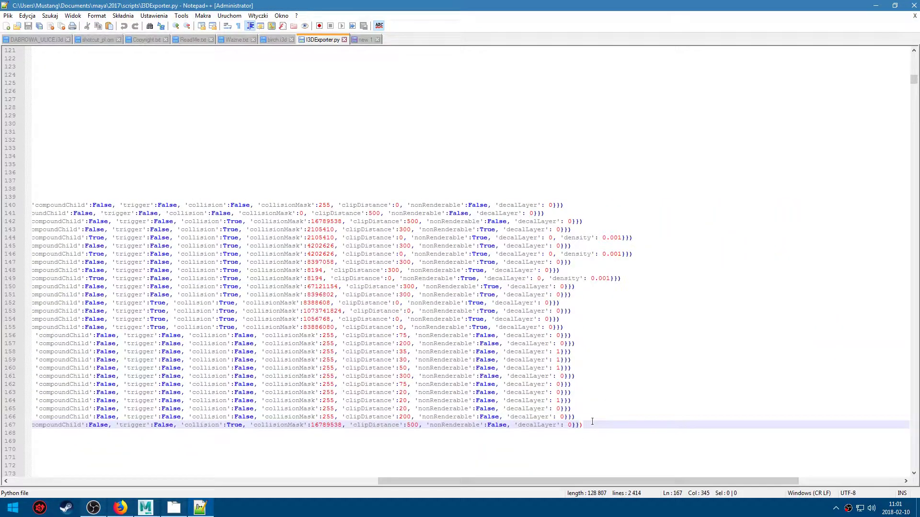
pyautogui.hotkey('ctrl', 'd')
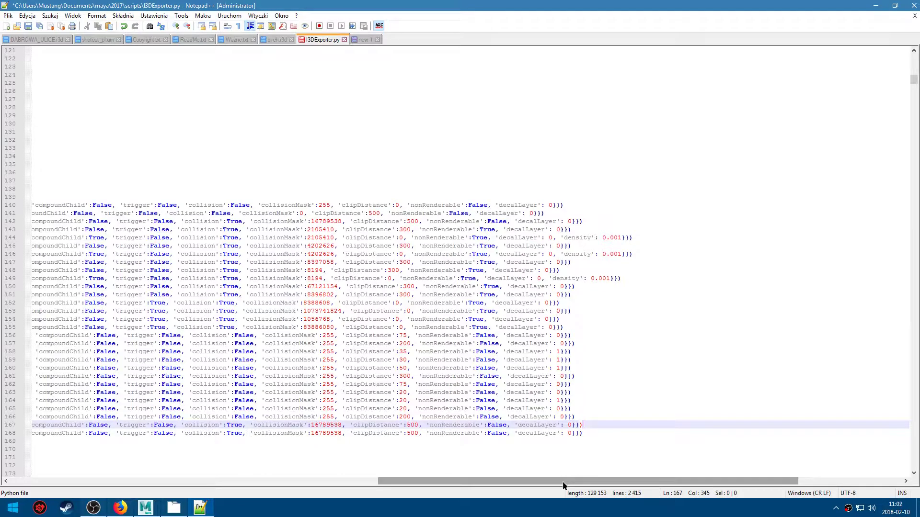
pyautogui.moveTo(563, 481); pyautogui.dragTo(182, 481)
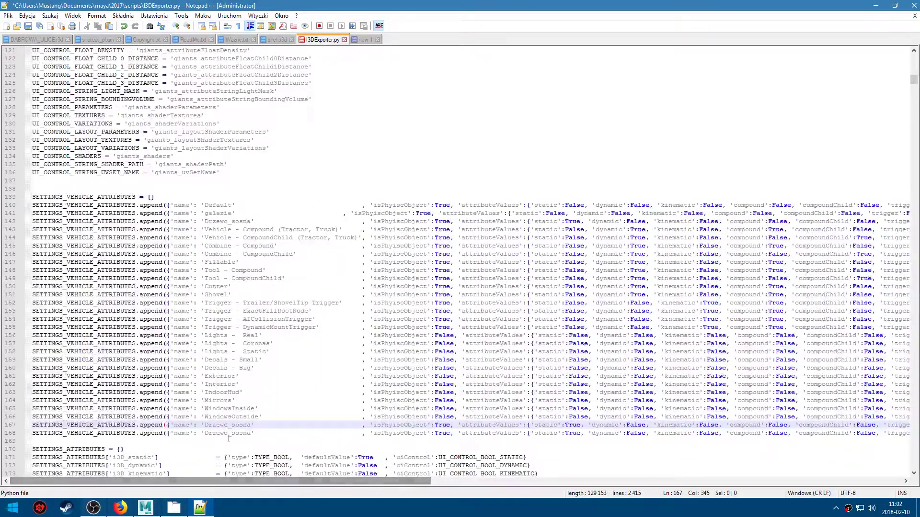
pyautogui.moveTo(251, 433); pyautogui.dragTo(205, 436)
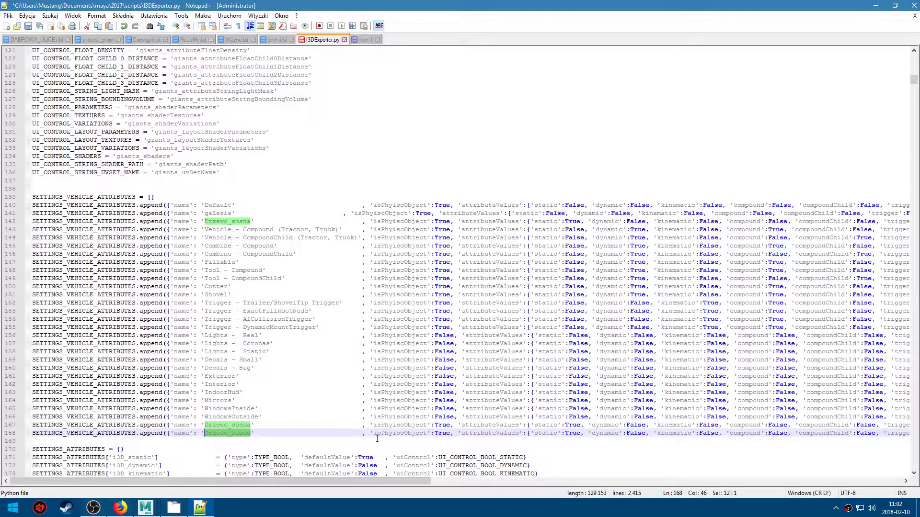
pyautogui.write('TUTORI')
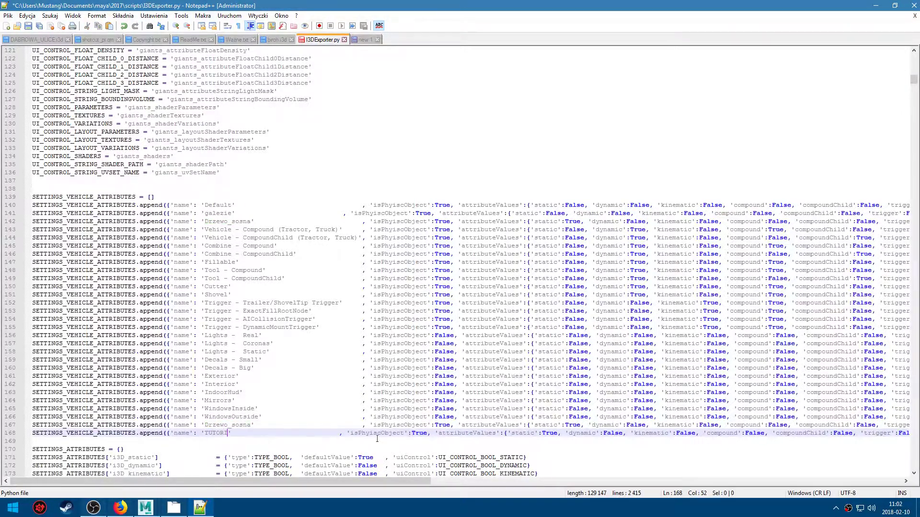
pyautogui.write('IL')
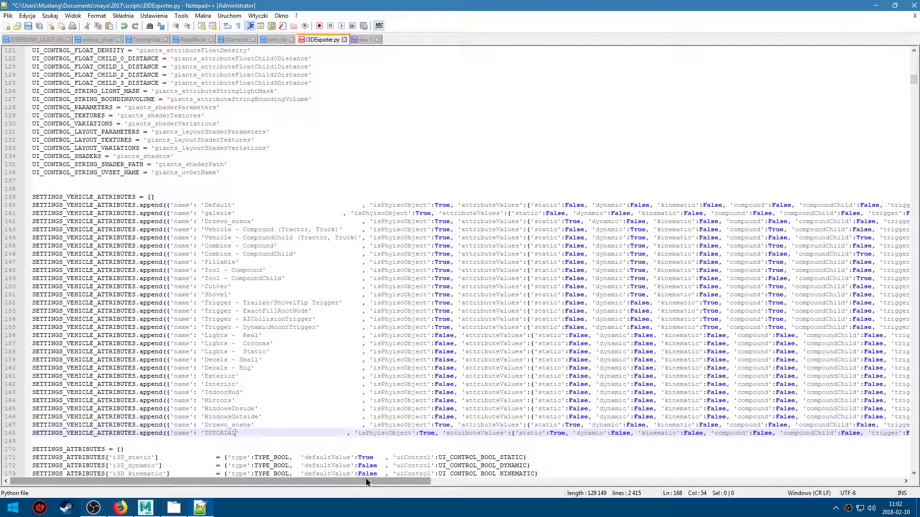
# Change the TUTORIAL preset's 'dynamic' value from False to True
pyautogui.moveTo(369, 479); pyautogui.dragTo(545, 480)
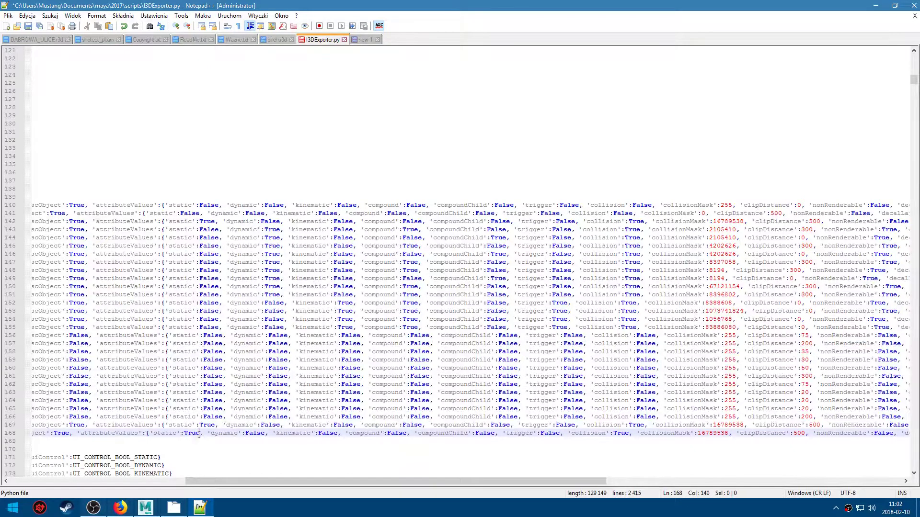
pyautogui.click(248, 433)
pyautogui.moveTo(264, 433); pyautogui.dragTo(249, 433)
pyautogui.doubleClick(248, 434)
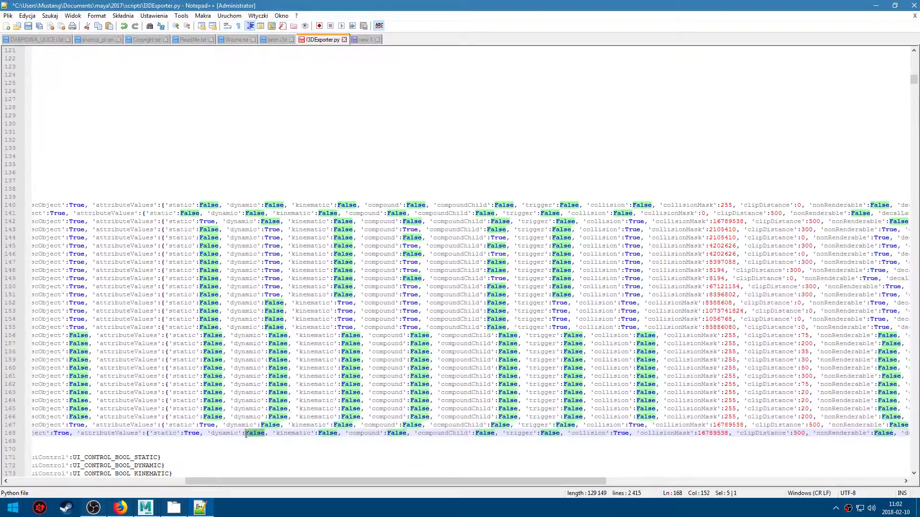
pyautogui.write('True')
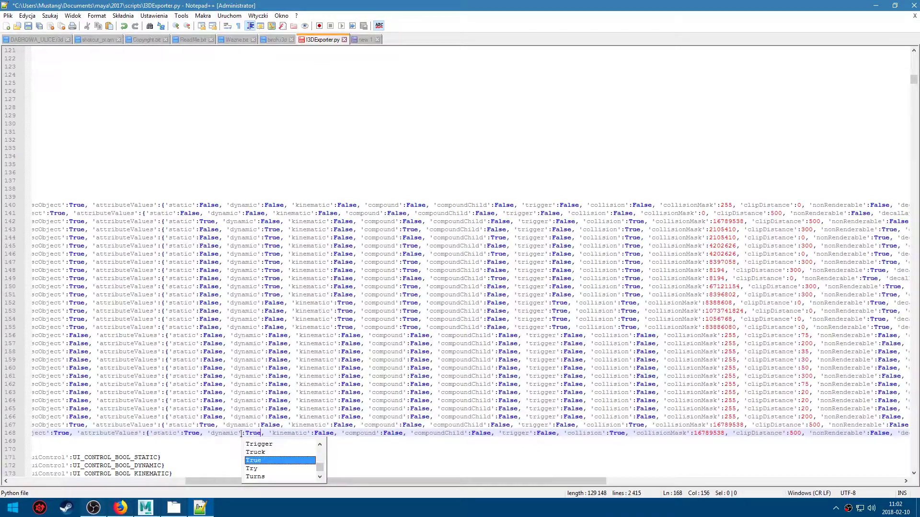
pyautogui.press('Return')
pyautogui.press('Down')
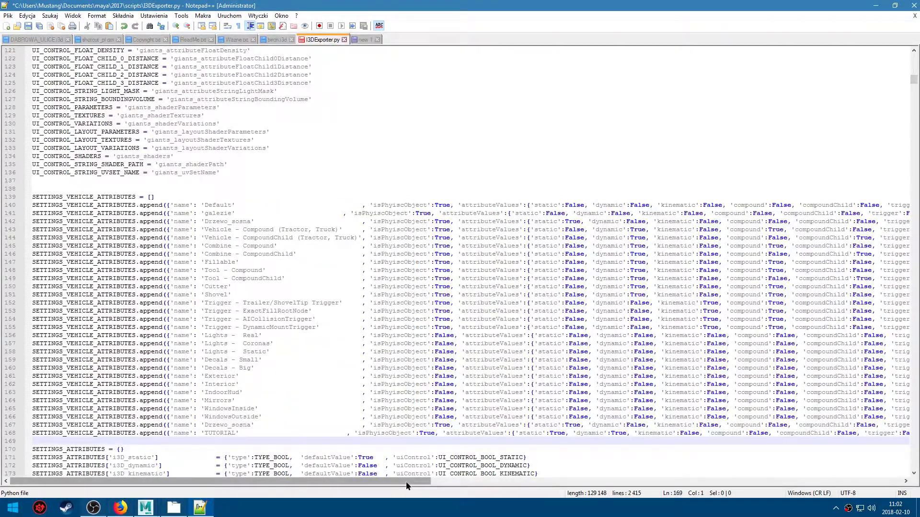
# Replace the TUTORIAL preset's collisionMask 16789538 with 123456789
pyautogui.moveTo(406, 482); pyautogui.dragTo(693, 481)
pyautogui.moveTo(495, 433); pyautogui.dragTo(461, 433)
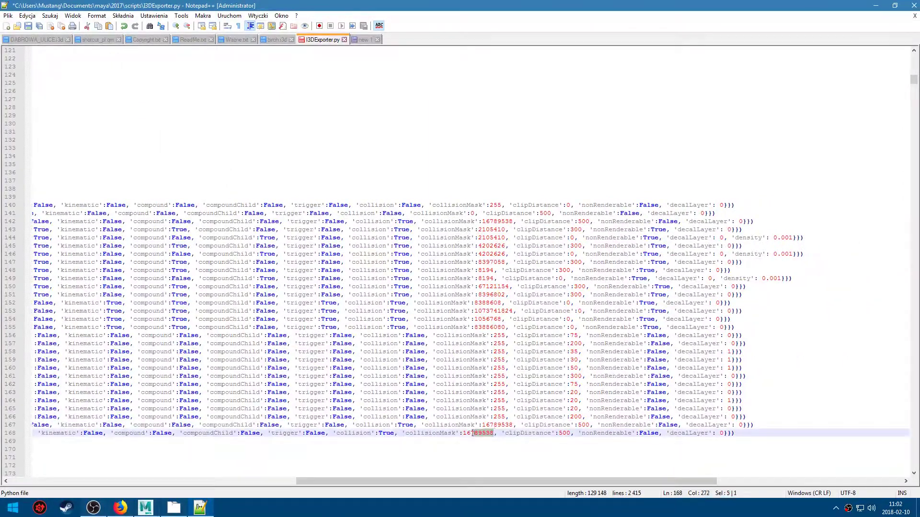
pyautogui.write('1234567')
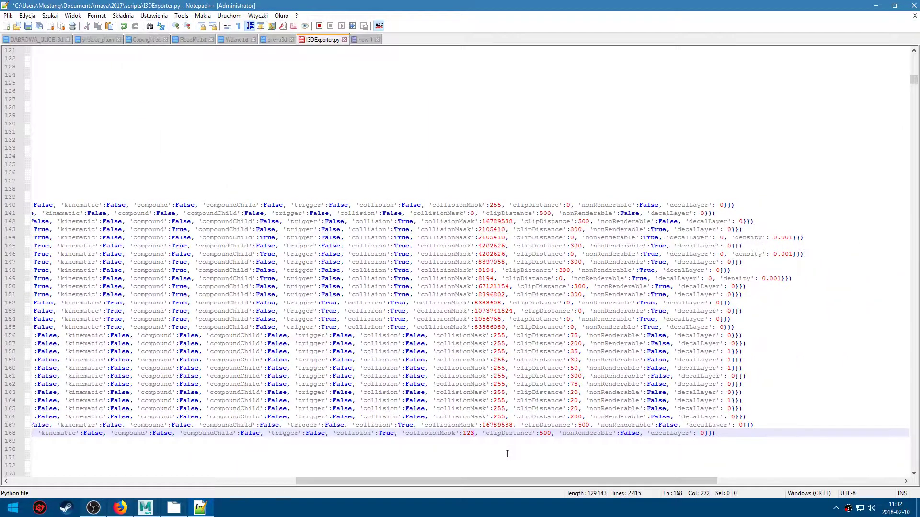
pyautogui.write('89')
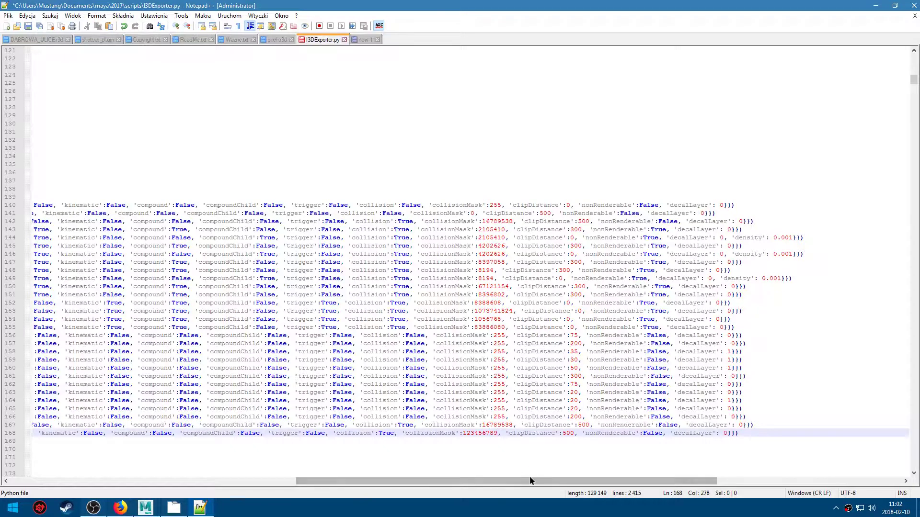
pyautogui.moveTo(530, 480); pyautogui.dragTo(581, 481)
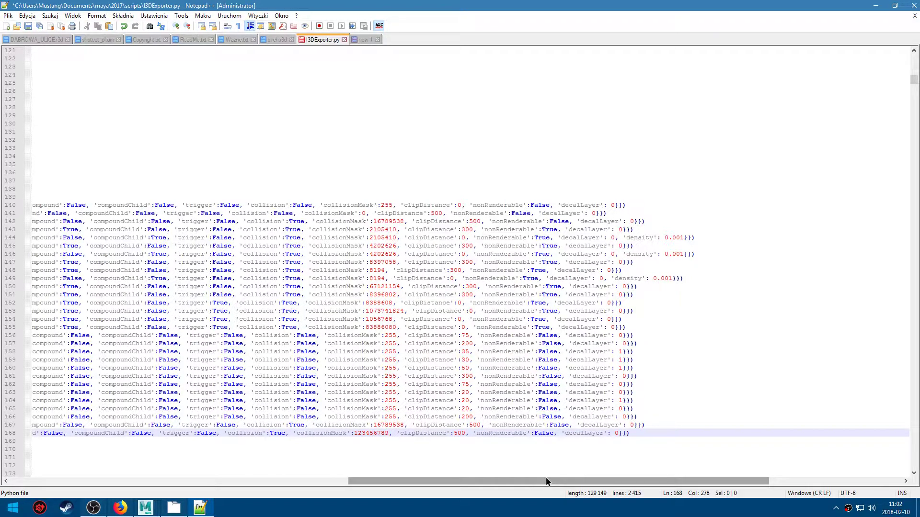
pyautogui.moveTo(546, 480); pyautogui.dragTo(202, 454)
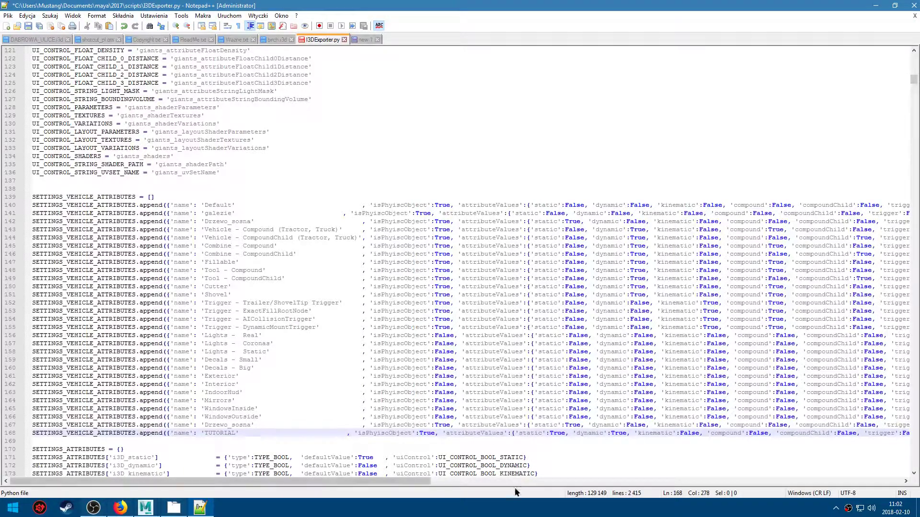
pyautogui.moveTo(400, 481); pyautogui.dragTo(520, 480)
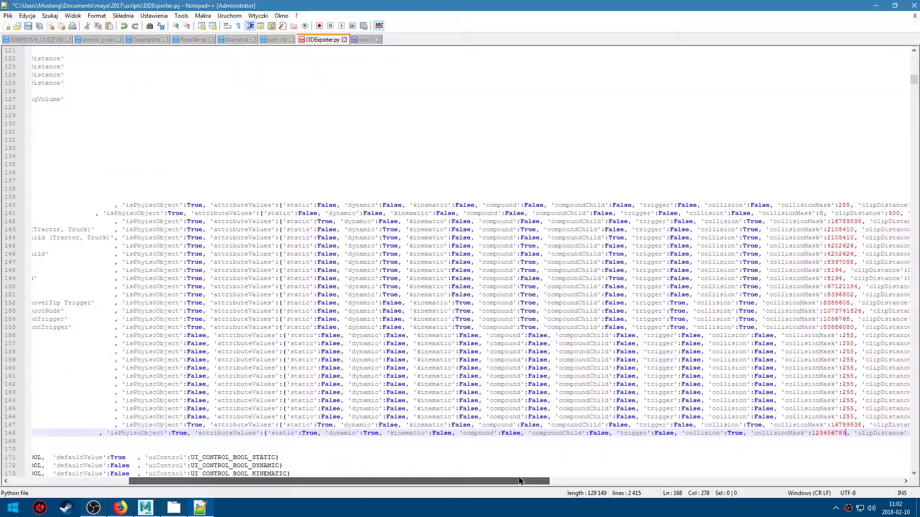
pyautogui.click(363, 392)
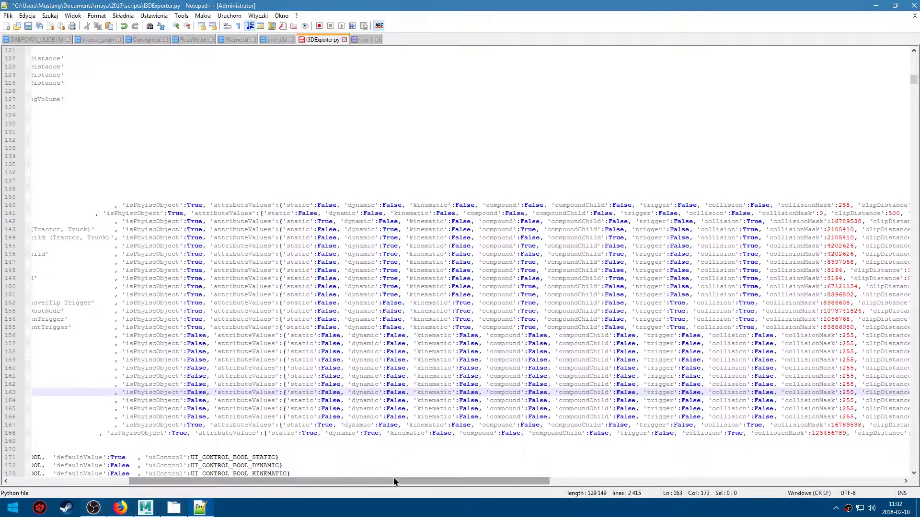
pyautogui.moveTo(393, 481); pyautogui.dragTo(274, 481)
# Scroll down and select the split attribute definitions from splitType to splitMaxV
pyautogui.scroll(-3, 152, 421)
pyautogui.scroll(-4, 151, 422)
pyautogui.scroll(-4, 151, 421)
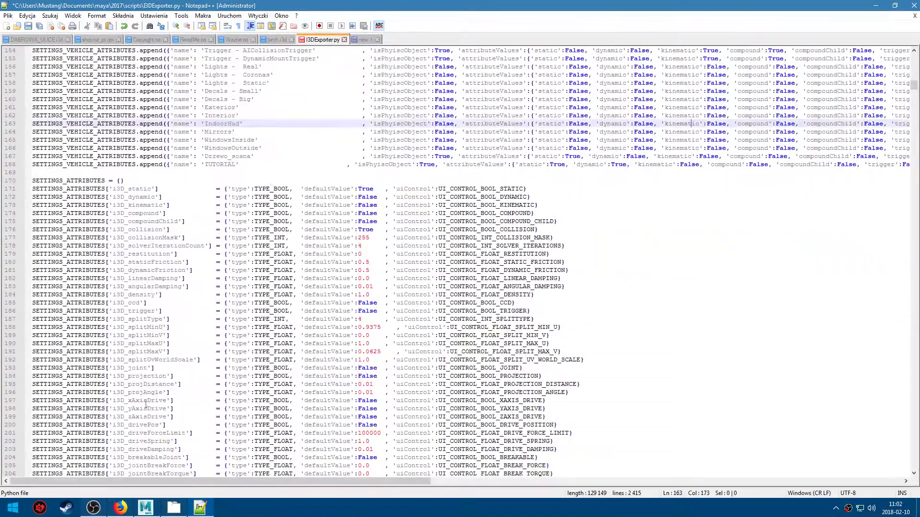
pyautogui.click(128, 328)
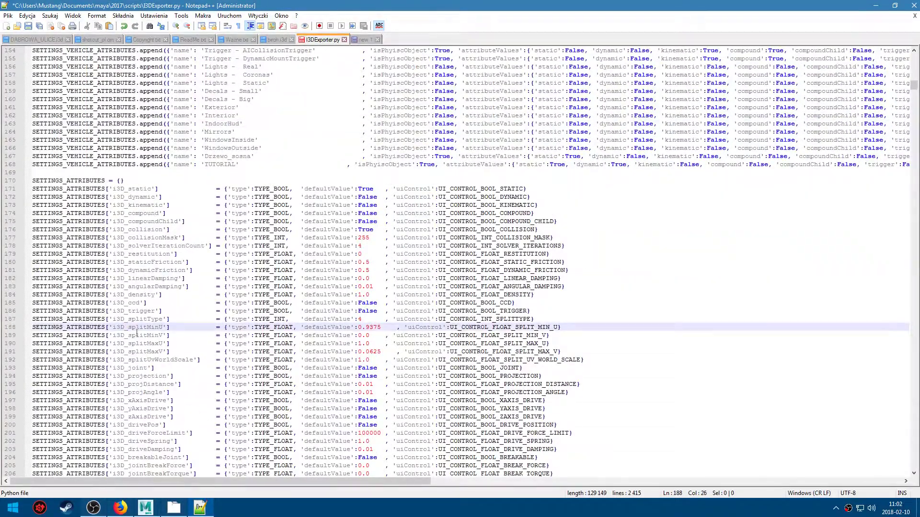
pyautogui.click(129, 319)
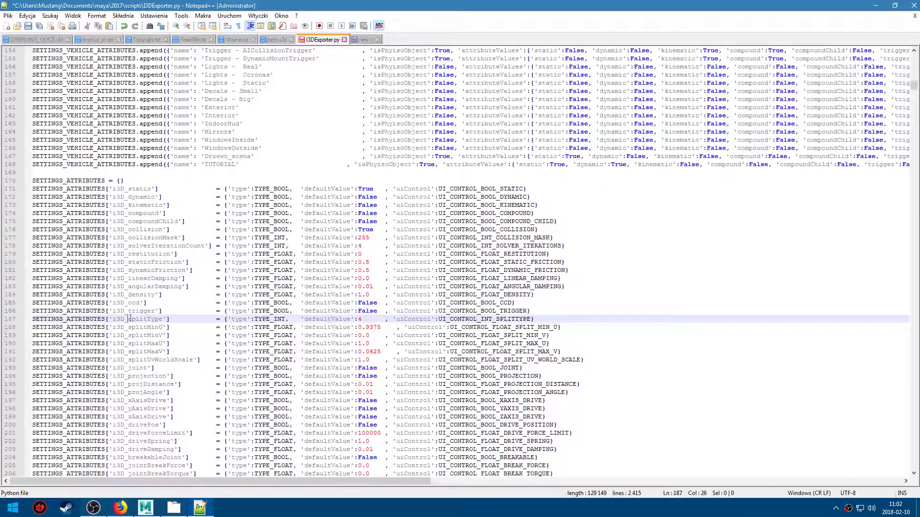
pyautogui.moveTo(127, 319)
pyautogui.mouseDown()
pyautogui.moveTo(162, 321)
pyautogui.moveTo(162, 354)
pyautogui.mouseUp()
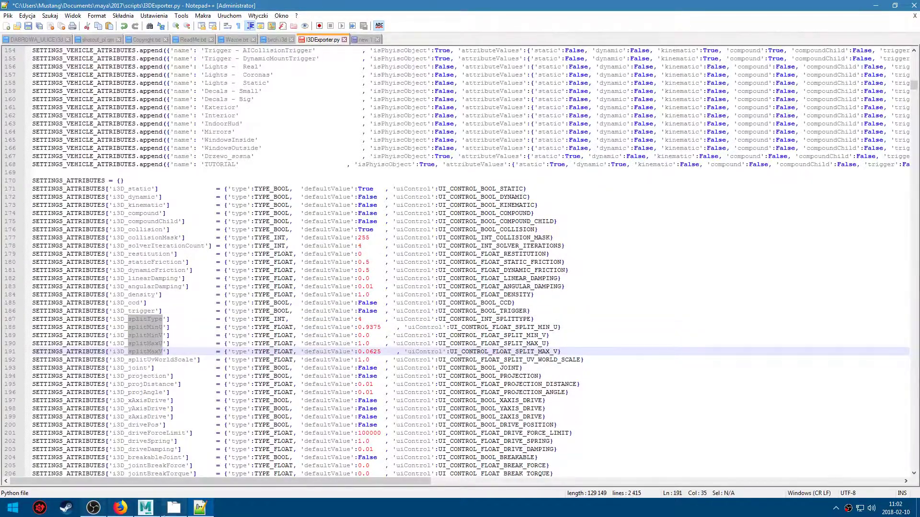
# Close the Shelf Editor and open the GIANTS I3D Toolbox attributes, moved to the top right
pyautogui.click(146, 507)
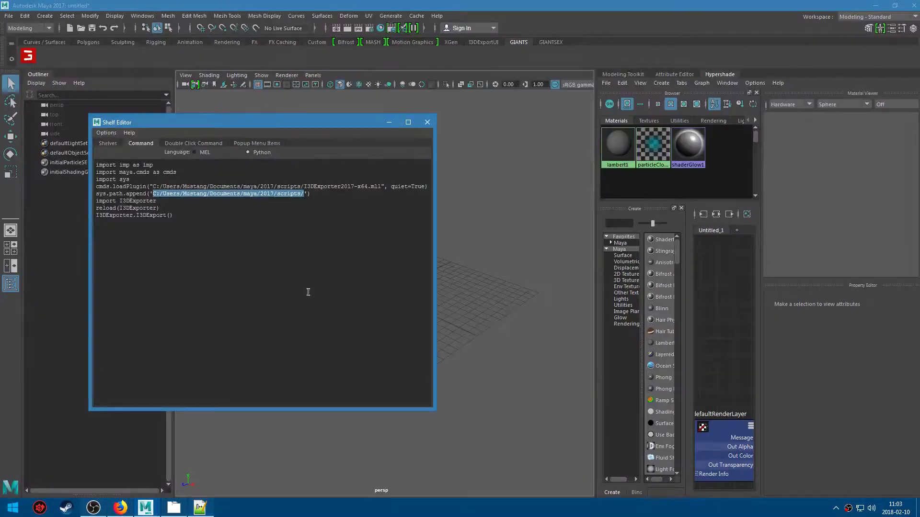
pyautogui.click(431, 122)
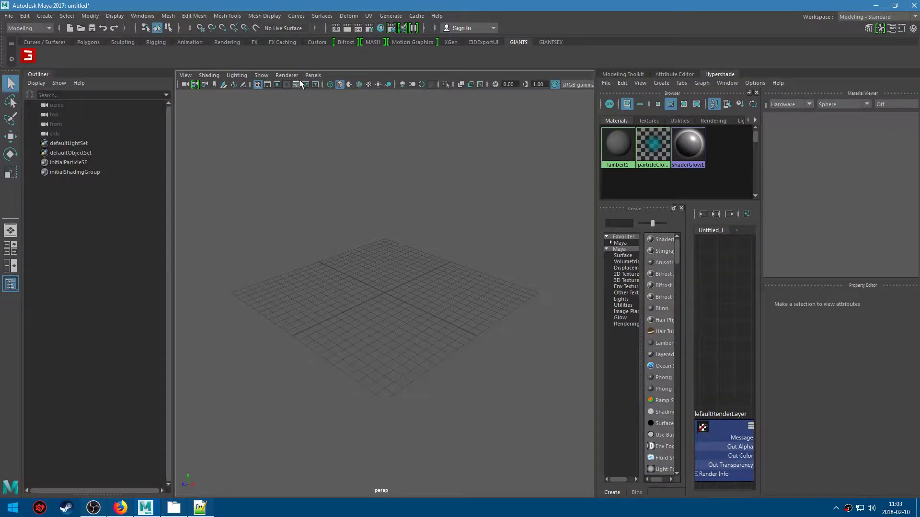
pyautogui.click(33, 61)
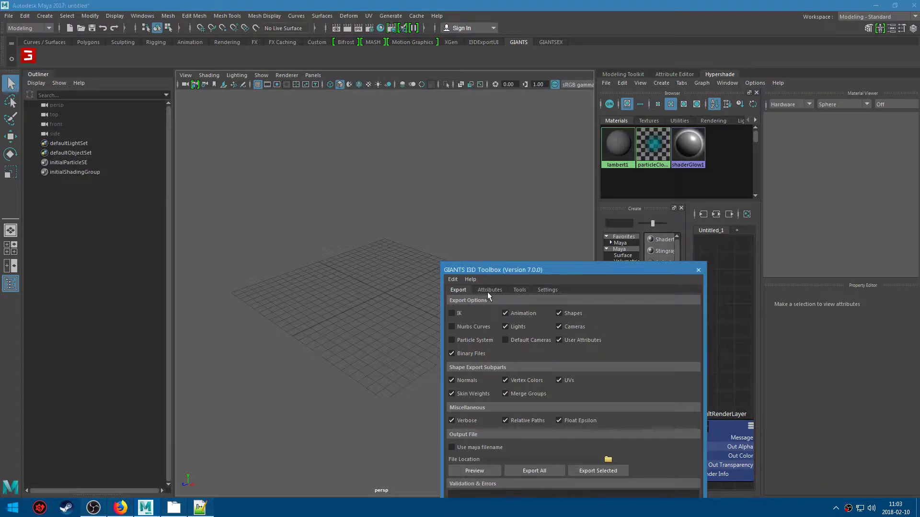
pyautogui.click(489, 290)
pyautogui.moveTo(545, 274); pyautogui.dragTo(645, 13)
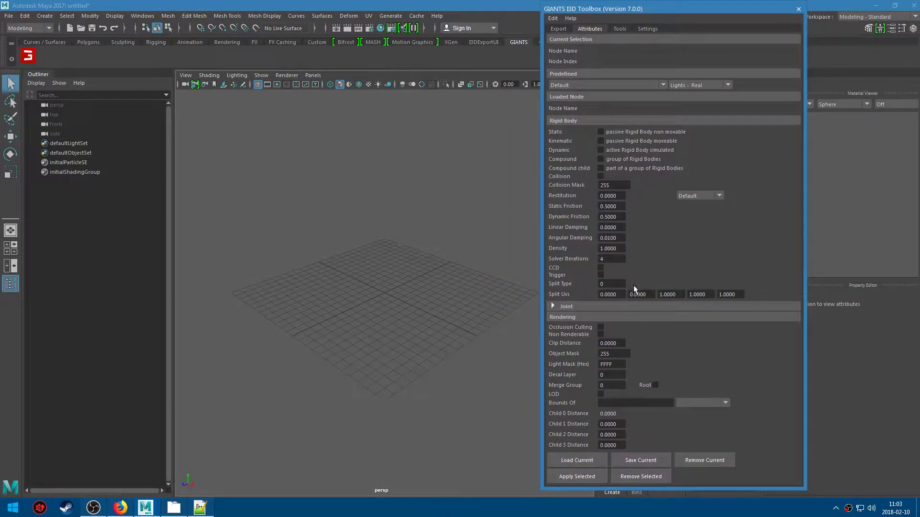
# Inspect the second Split Uvs value, then return to I3DExporter.py in Notepad++
pyautogui.click(609, 294)
pyautogui.press('Tab')
pyautogui.press('Tab')
pyautogui.press('Tab')
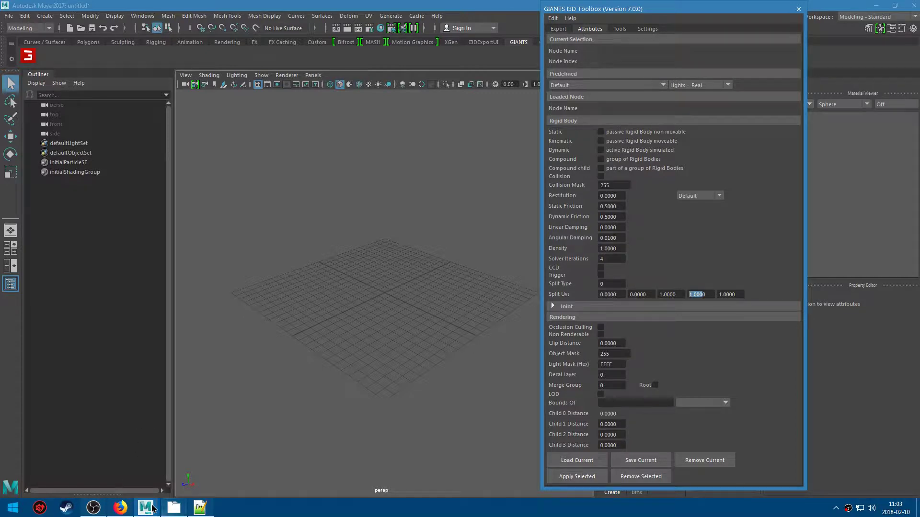
pyautogui.click(200, 507)
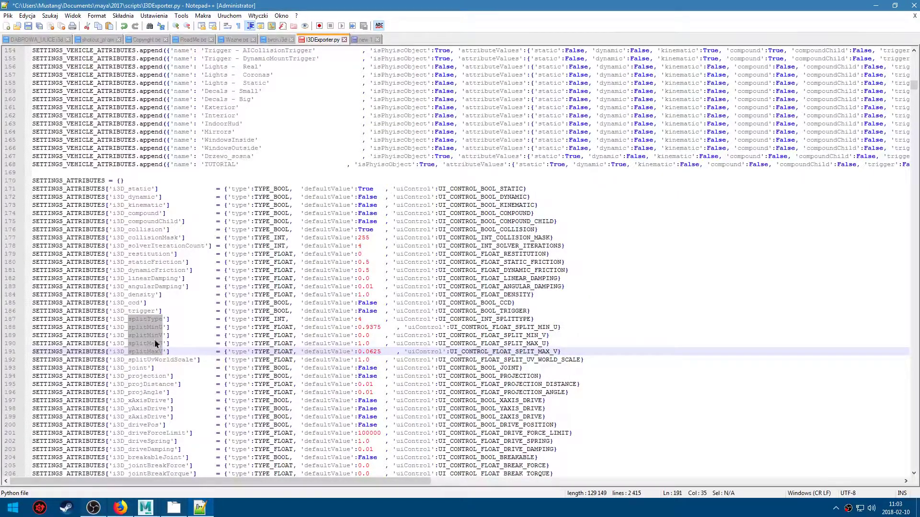
# Check the splitType, splitMinU (0.9375), splitMinV and splitMaxU default values in the script
pyautogui.click(382, 327)
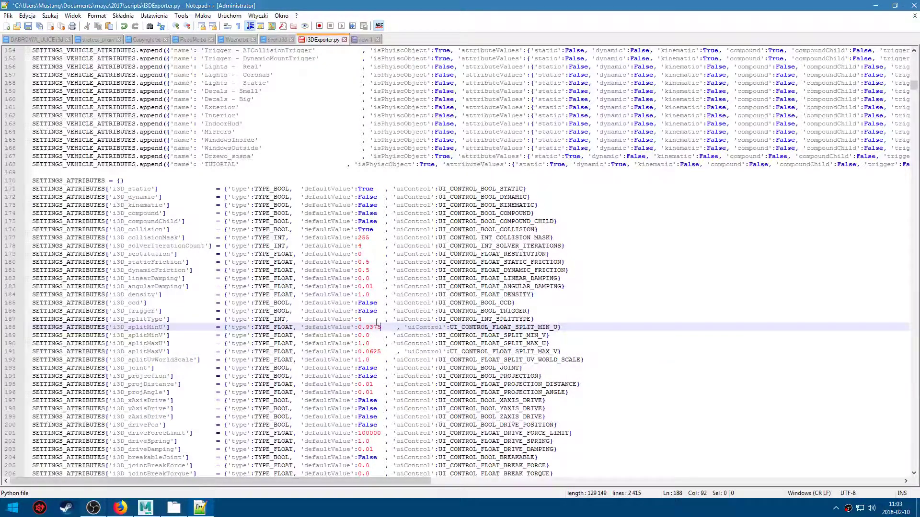
pyautogui.click(364, 320)
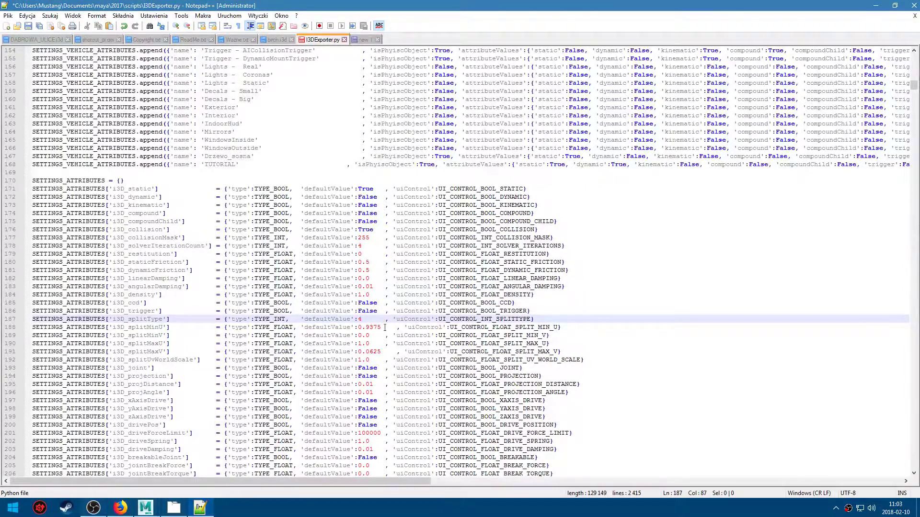
pyautogui.click(384, 328)
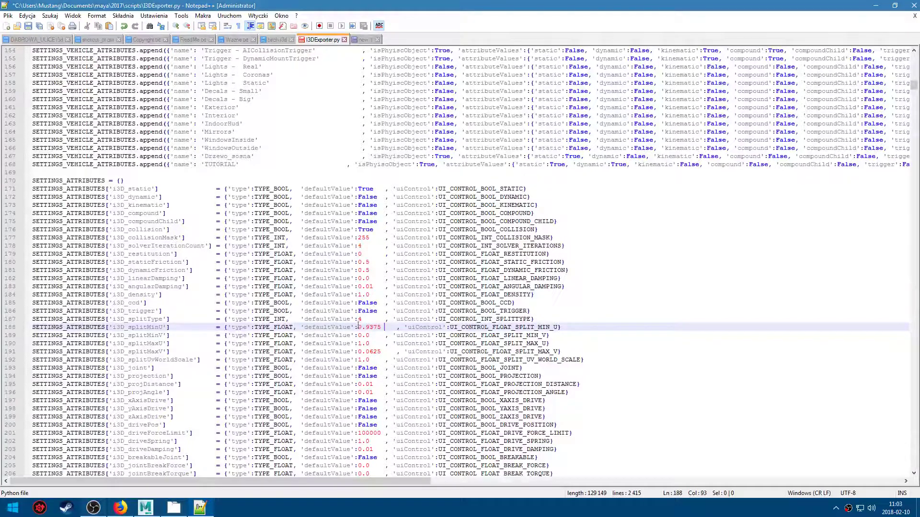
pyautogui.hotkey('shift', 'Left')
pyautogui.click(366, 335)
pyautogui.click(365, 344)
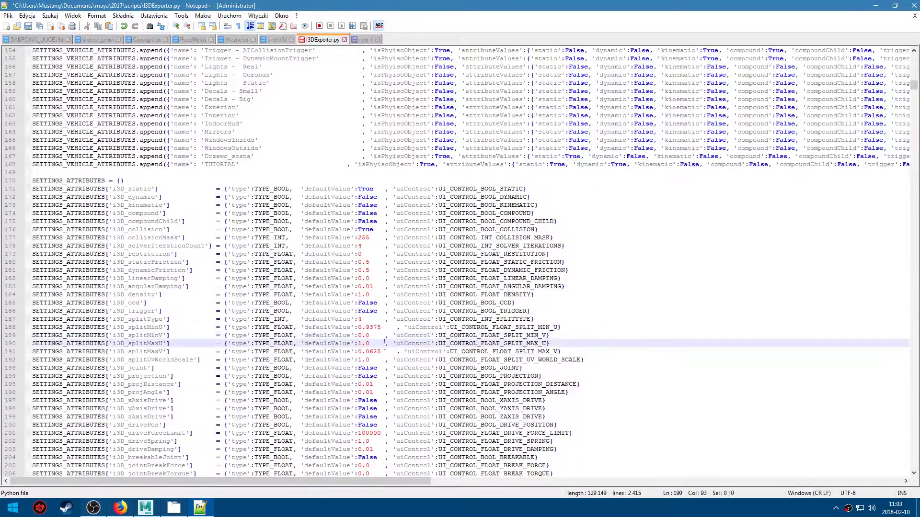
pyautogui.click(174, 509)
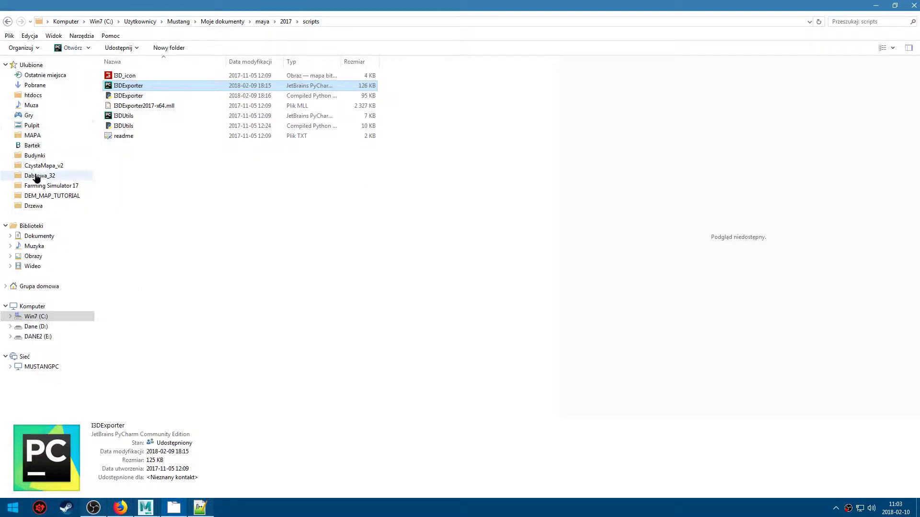
# Open BRANCH_SOSNA_MALA_DIFFUSE from Drzewa > Sosny_male > TEXTURES in the image viewer
pyautogui.click(34, 207)
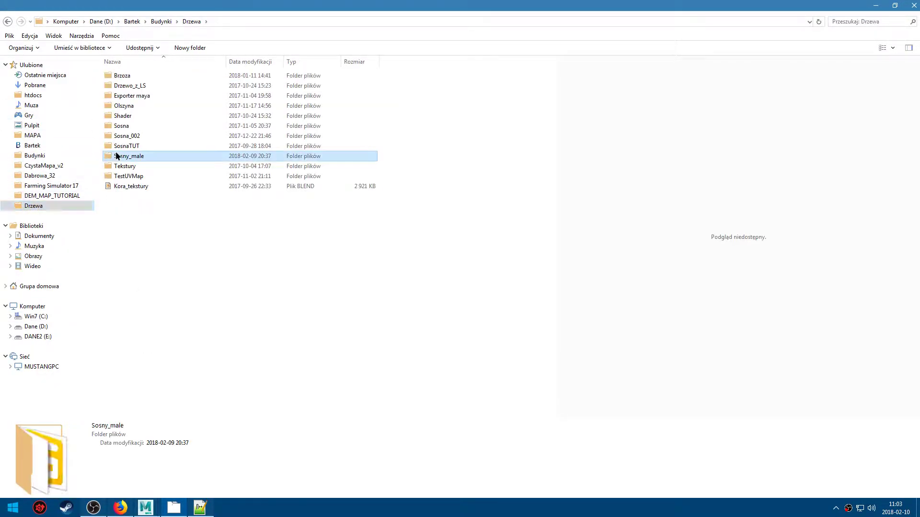
pyautogui.doubleClick(116, 152)
pyautogui.doubleClick(135, 125)
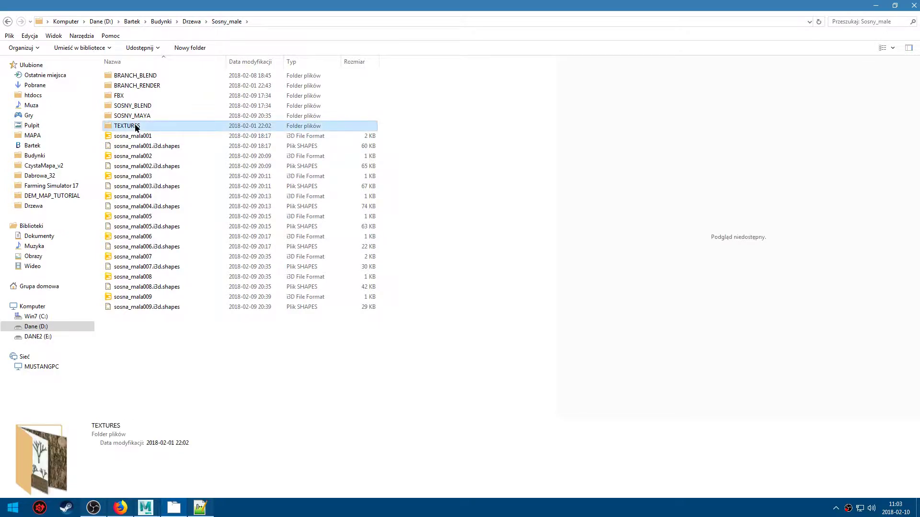
pyautogui.click(144, 77)
pyautogui.doubleClick(143, 76)
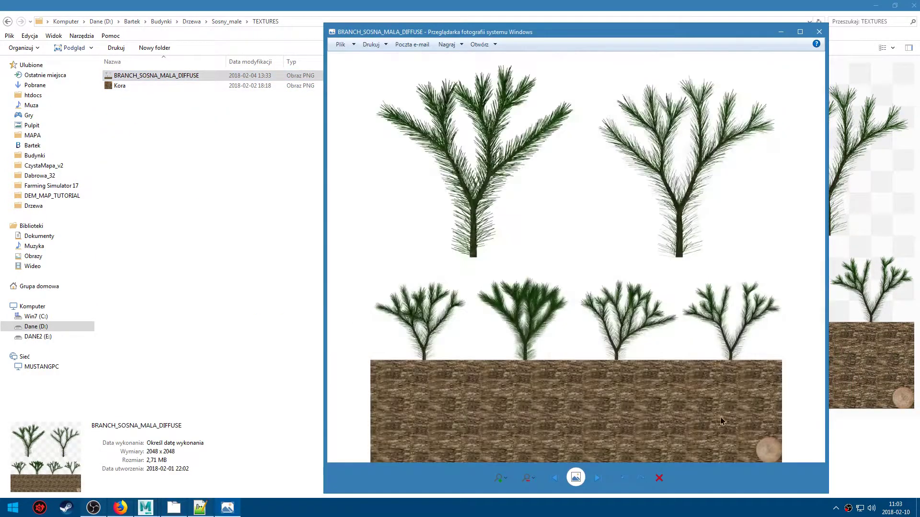
# Zoom into and pan across the bark texture, then select Maya's first Split Uvs value
pyautogui.scroll(2, 671, 394)
pyautogui.scroll(2, 671, 394)
pyautogui.scroll(1, 676, 378)
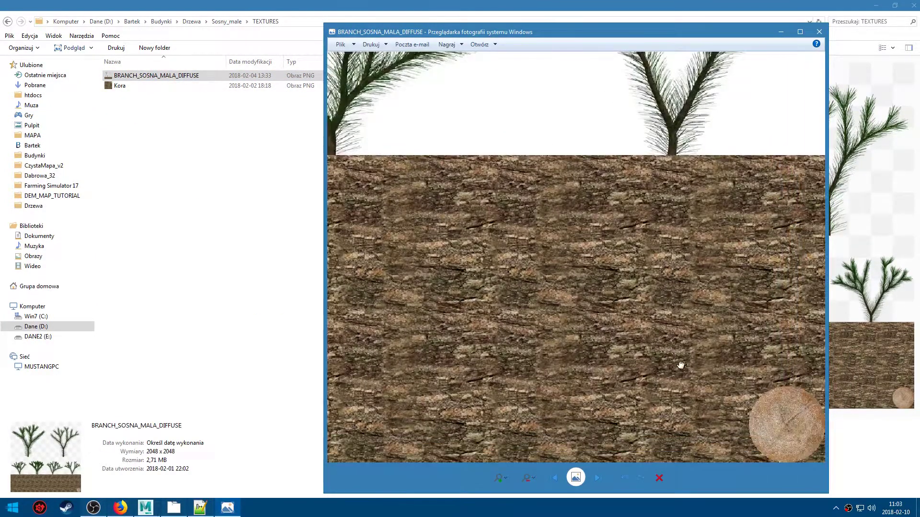
pyautogui.scroll(2, 679, 365)
pyautogui.moveTo(679, 366); pyautogui.dragTo(329, 207)
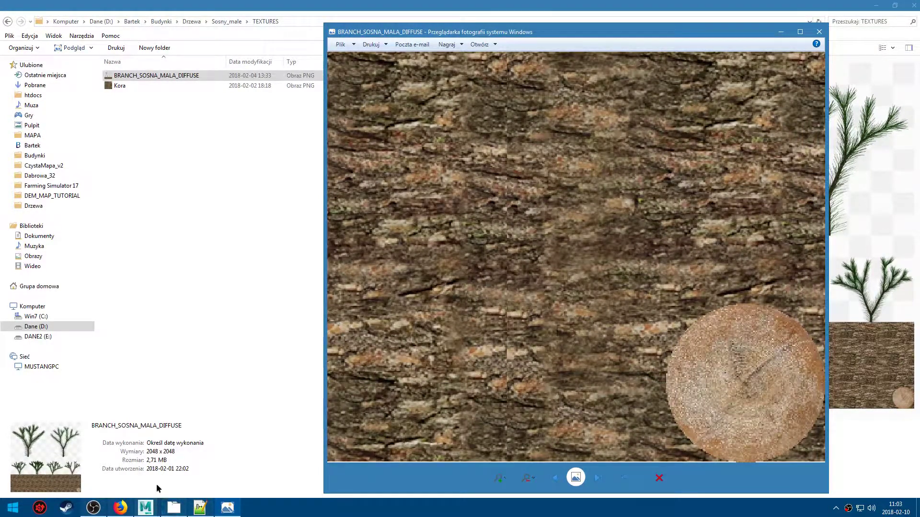
pyautogui.click(154, 506)
pyautogui.moveTo(606, 294); pyautogui.dragTo(627, 300)
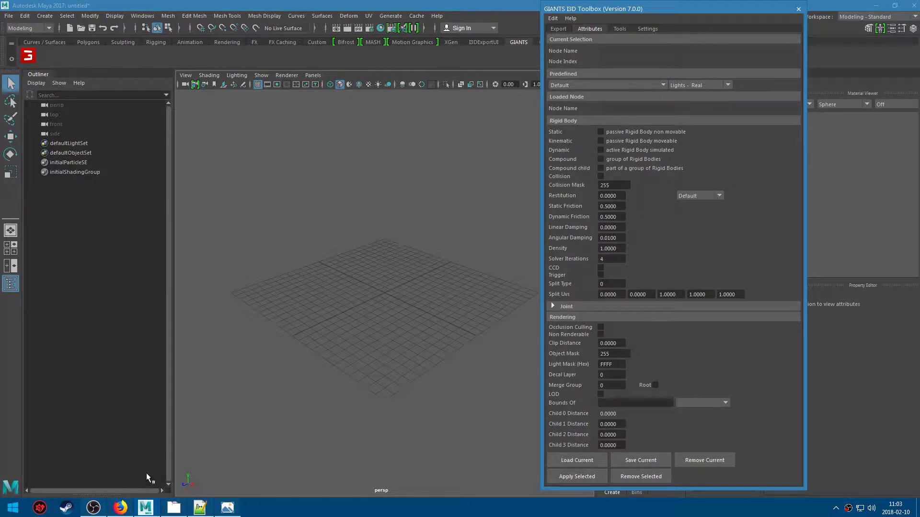
# Save the edited I3DExporter.py script in Notepad++
pyautogui.click(200, 508)
pyautogui.scroll(9, 351, 342)
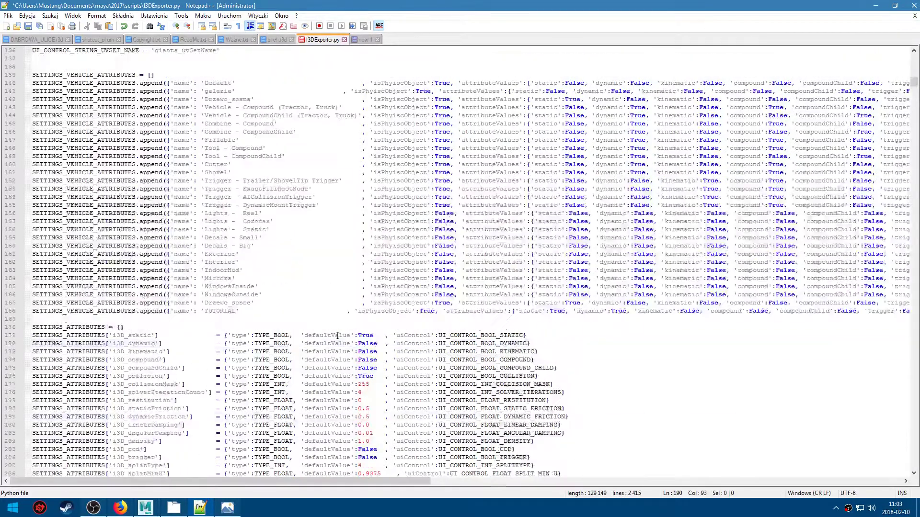
pyautogui.hotkey('ctrl', 's')
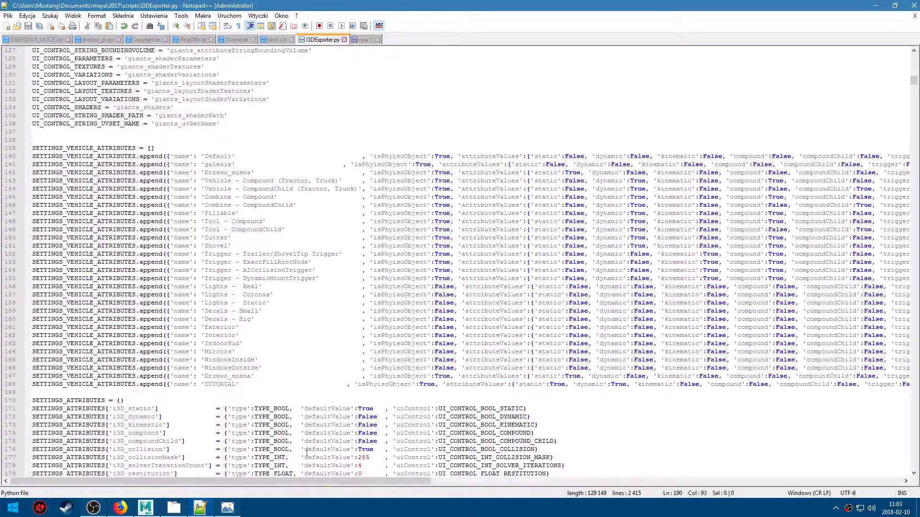
# Scroll Maya's Predefined presets list to look for the TUTORIAL entry
pyautogui.click(145, 507)
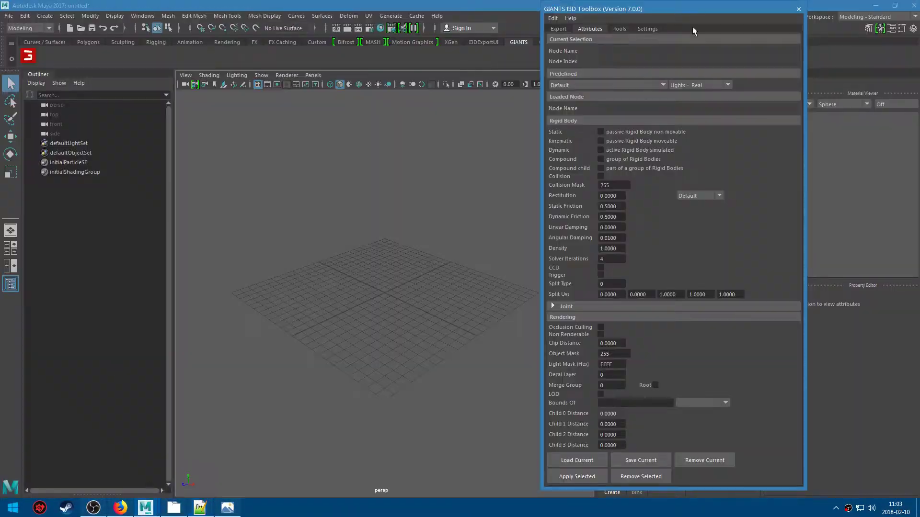
pyautogui.click(583, 86)
pyautogui.scroll(-3, 589, 125)
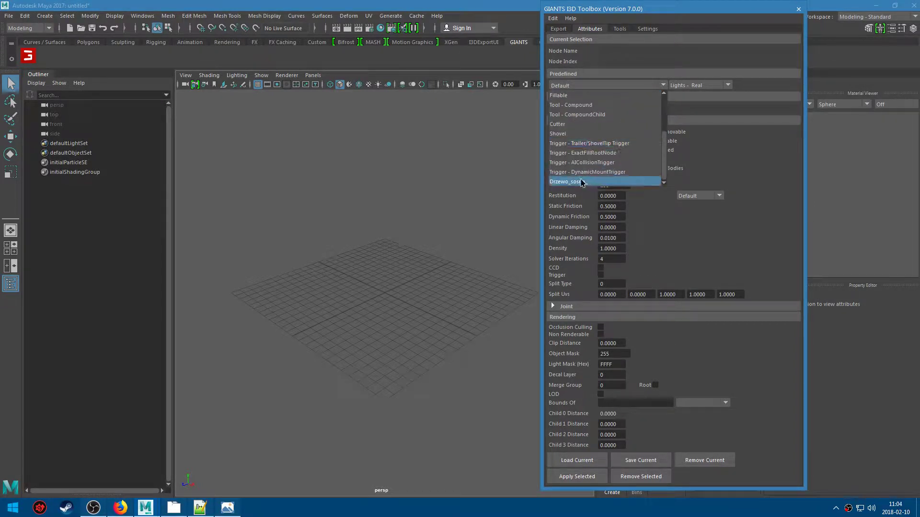
pyautogui.scroll(3, 599, 163)
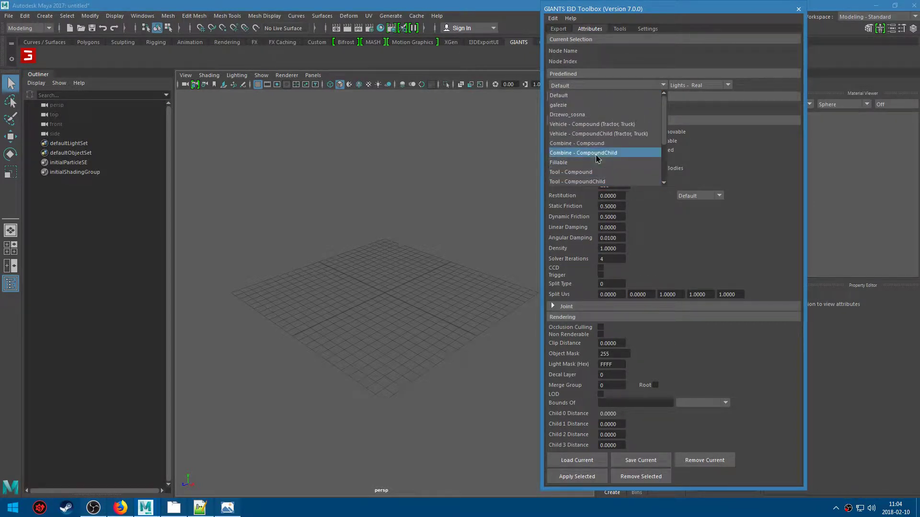
pyautogui.scroll(-2, 611, 146)
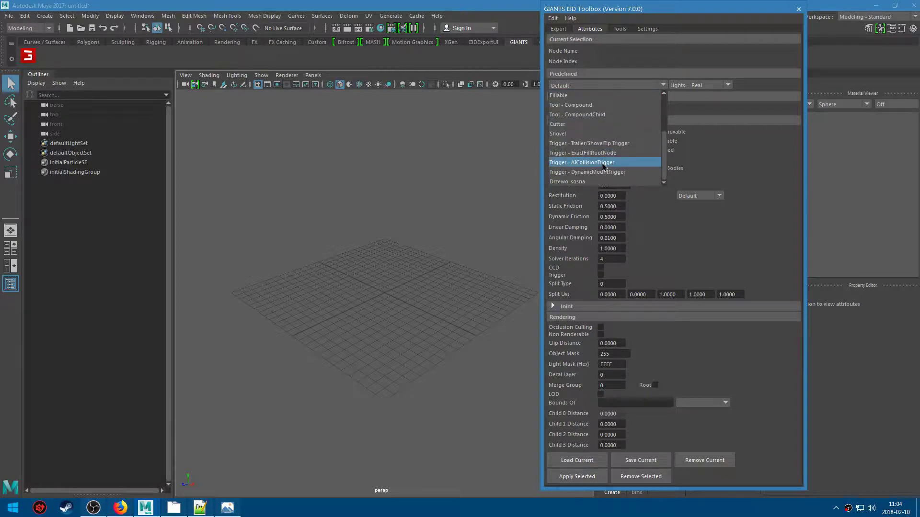
pyautogui.scroll(1, 605, 162)
# Check the TUTORIAL preset entry on line 168 of the script, then return to Maya
pyautogui.click(201, 508)
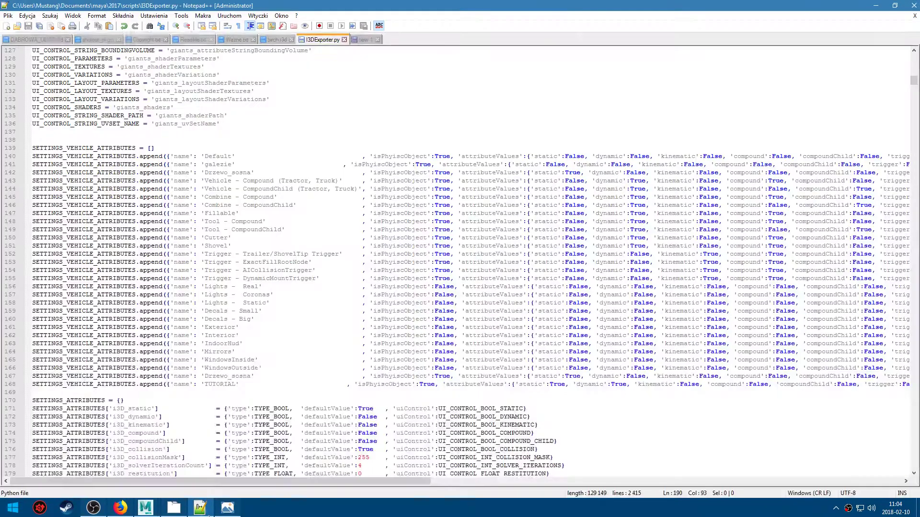
pyautogui.click(230, 385)
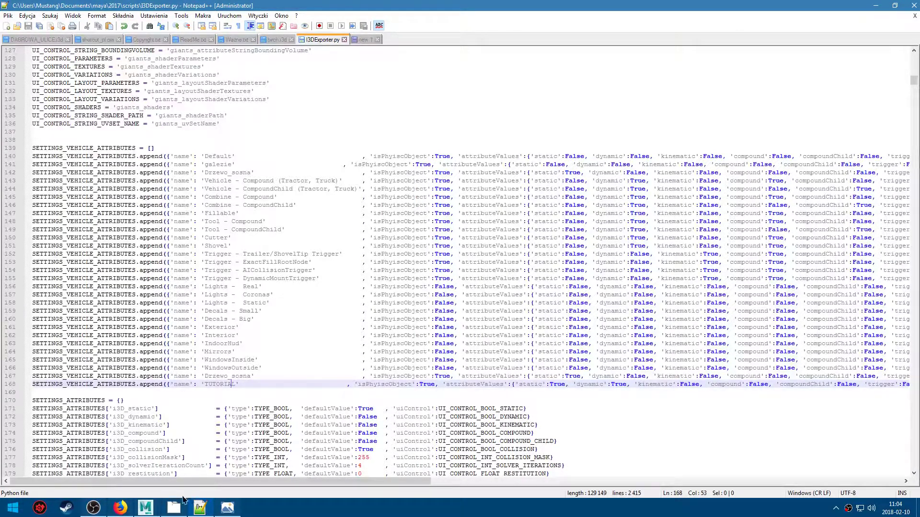
pyautogui.click(146, 509)
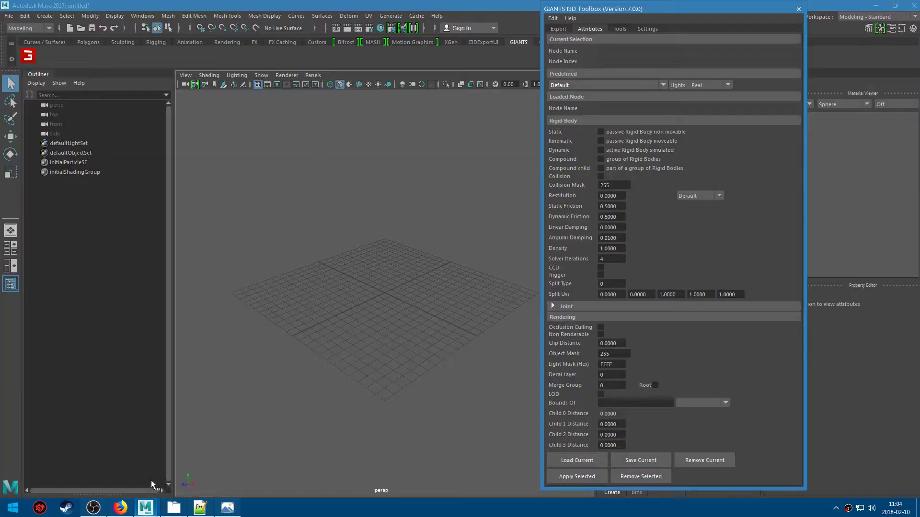
# Close and reopen the GIANTS I3D Toolbox from the GIANTS shelf to reload its presets
pyautogui.click(803, 8)
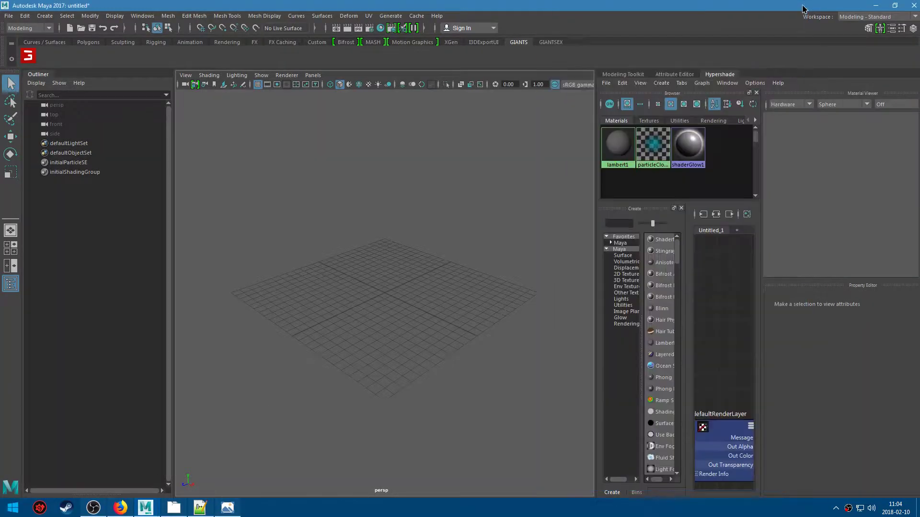
pyautogui.click(27, 55)
pyautogui.moveTo(489, 271); pyautogui.dragTo(625, 11)
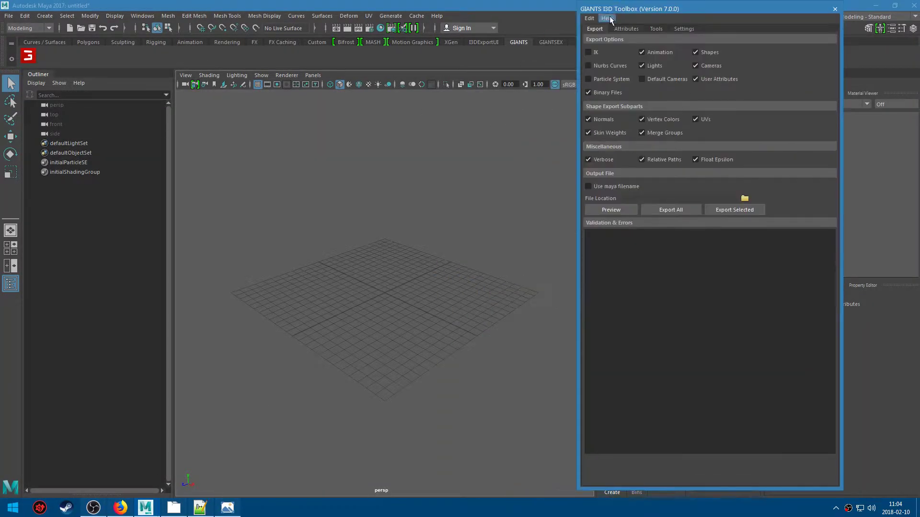
# Apply the TUTORIAL Predefined preset: Static, Dynamic, Collision Mask 123456789, Clip Distance 500
pyautogui.click(626, 29)
pyautogui.click(642, 85)
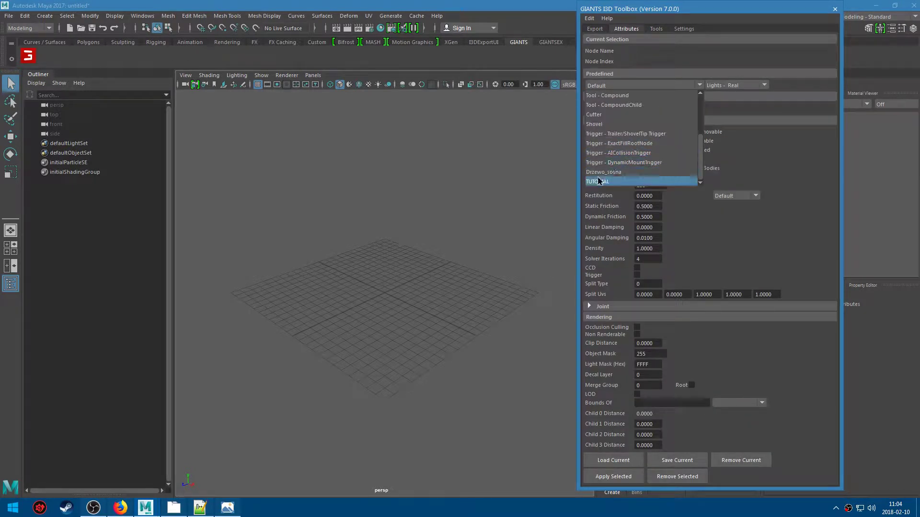
pyautogui.click(606, 182)
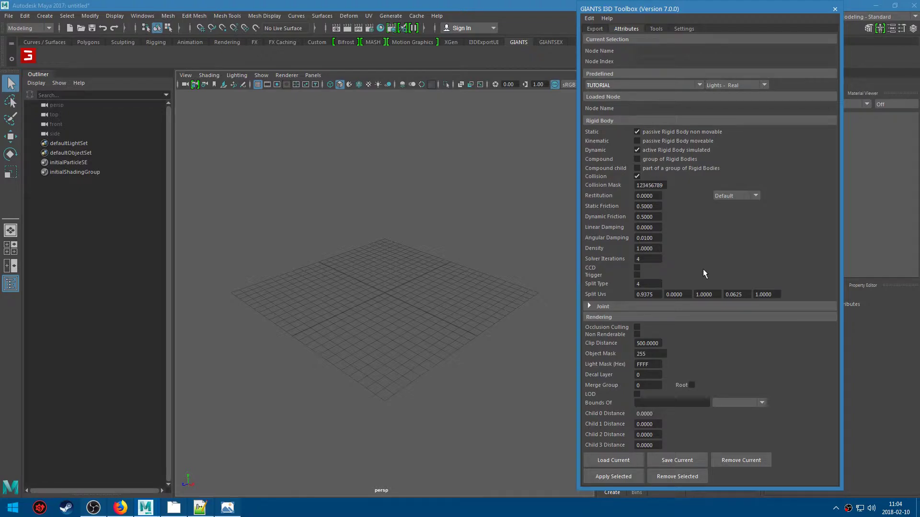
pyautogui.click(93, 507)
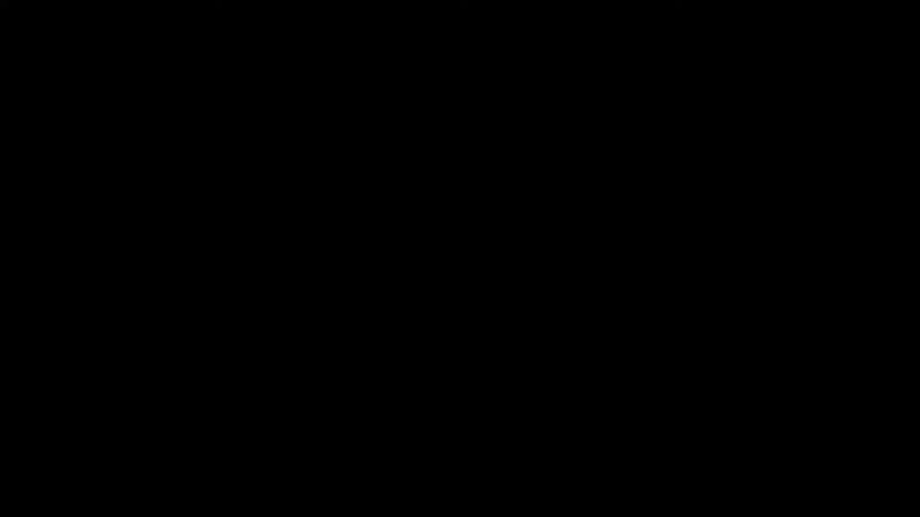